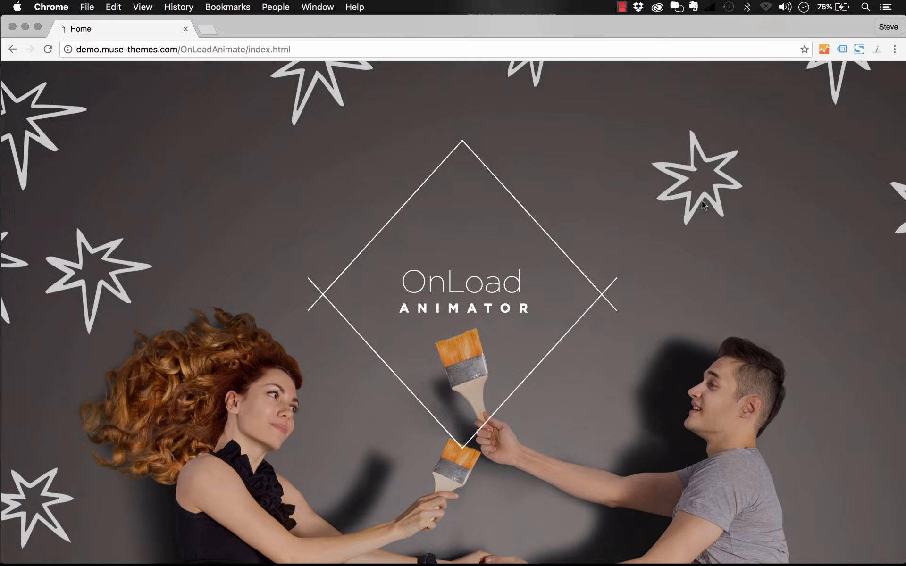
# - Look through the OnLoad Animator demo page, from the hero through the infographics and image grid to the Loopable Animations section
pyautogui.scroll(-10, 701, 200)
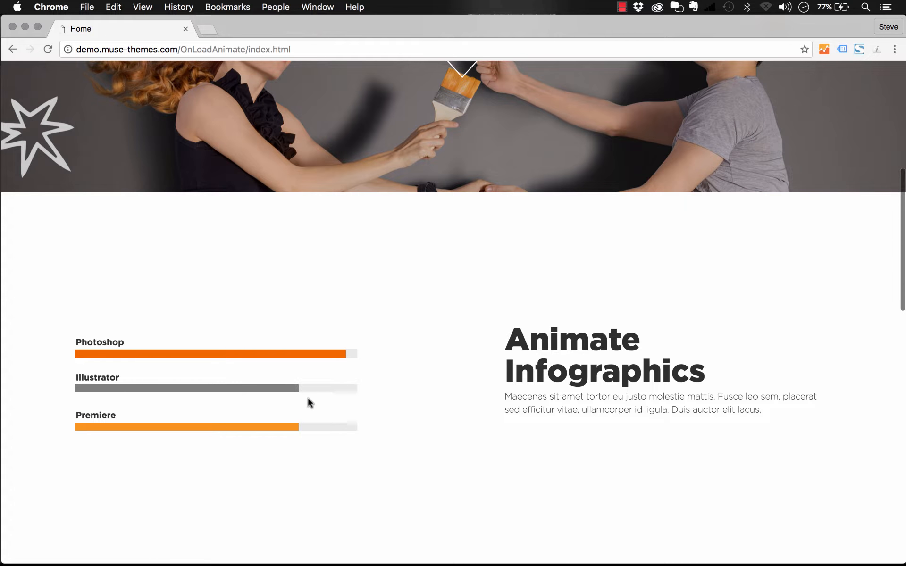
pyautogui.scroll(-5, 307, 399)
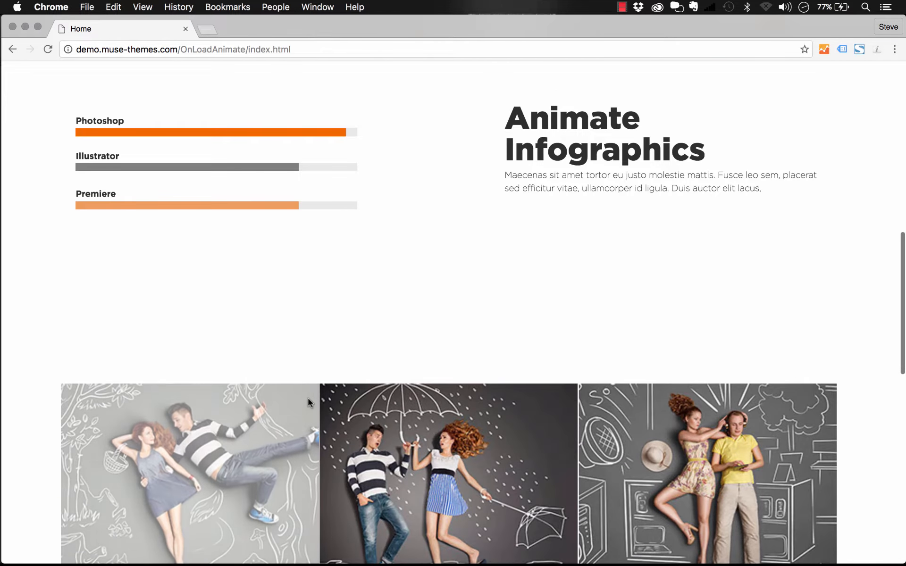
pyautogui.scroll(-5, 308, 399)
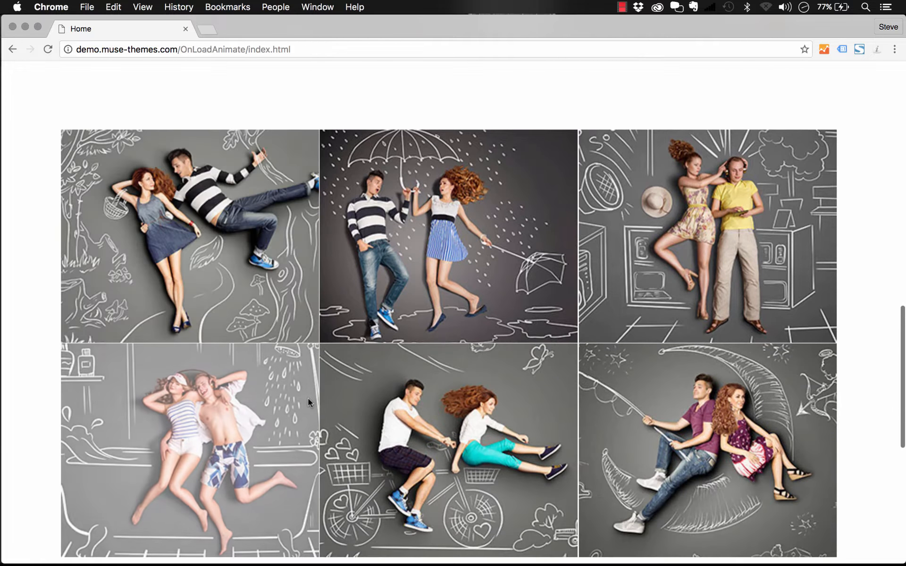
pyautogui.scroll(-5, 307, 398)
pyautogui.scroll(-5, 310, 402)
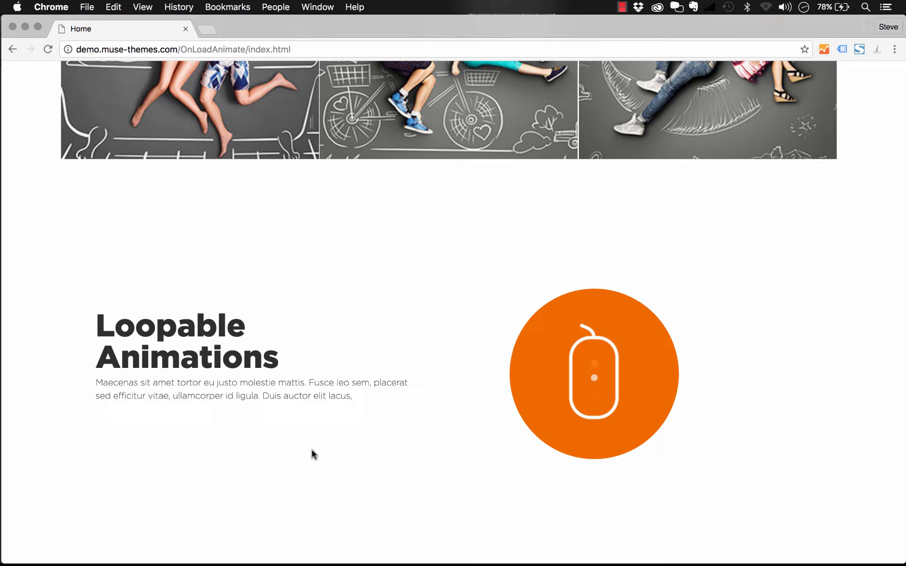
# - Switch to Adobe Muse CC and extend the blank Home page's height well beyond its initial size
pyautogui.moveTo(291, 554)
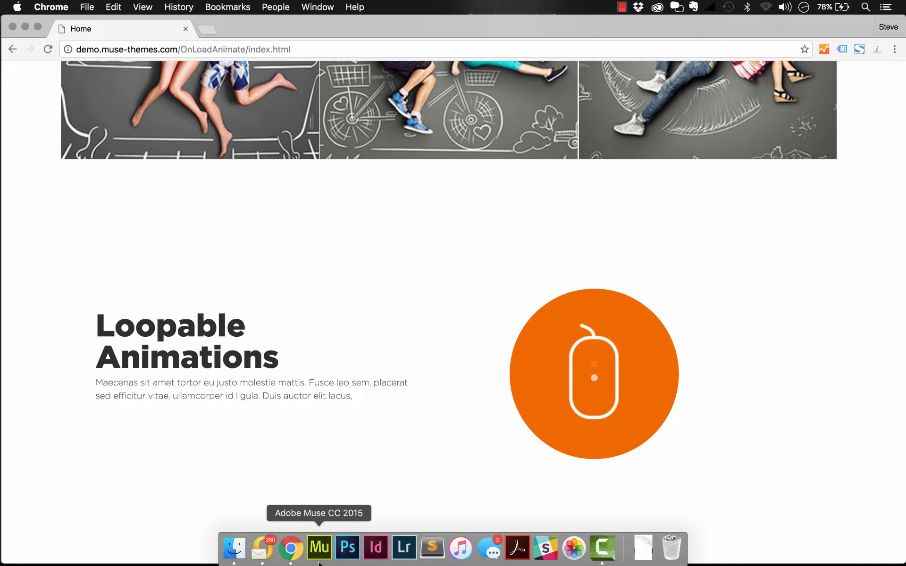
pyautogui.click(319, 553)
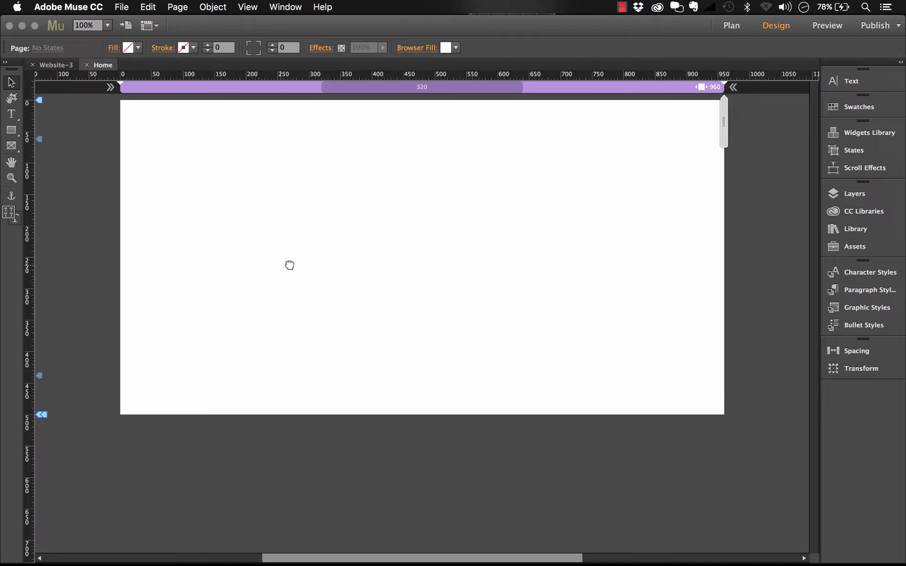
pyautogui.moveTo(256, 267); pyautogui.dragTo(289, 277)
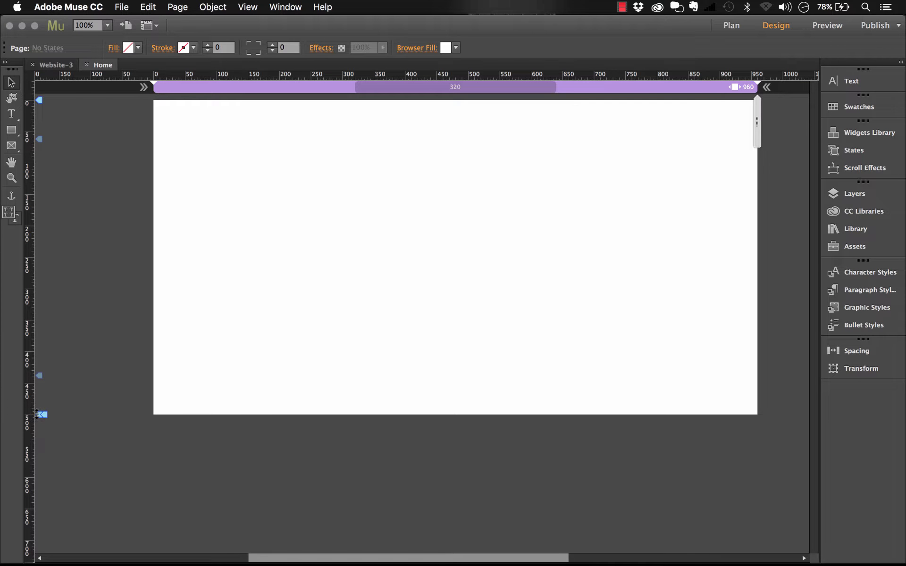
pyautogui.moveTo(34, 416); pyautogui.dragTo(38, 561)
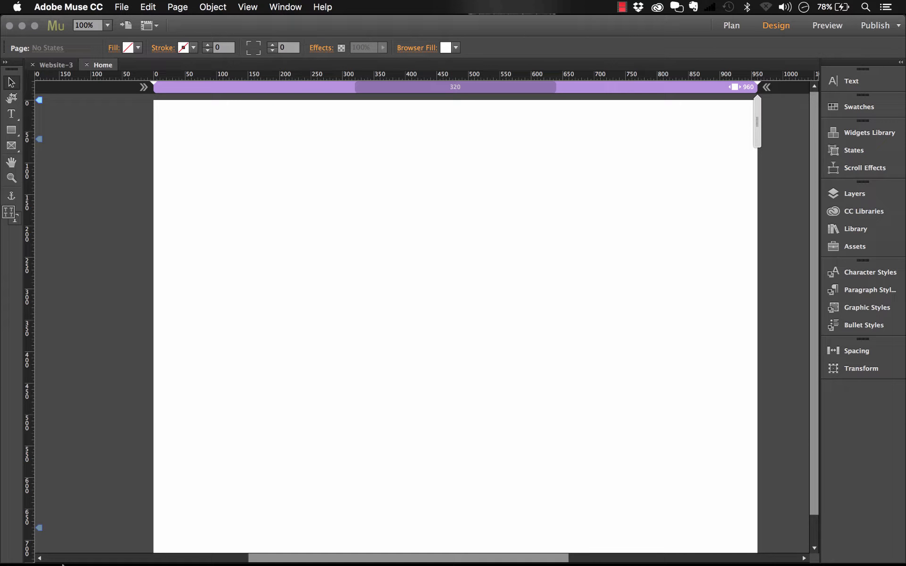
pyautogui.scroll(-3, 143, 471)
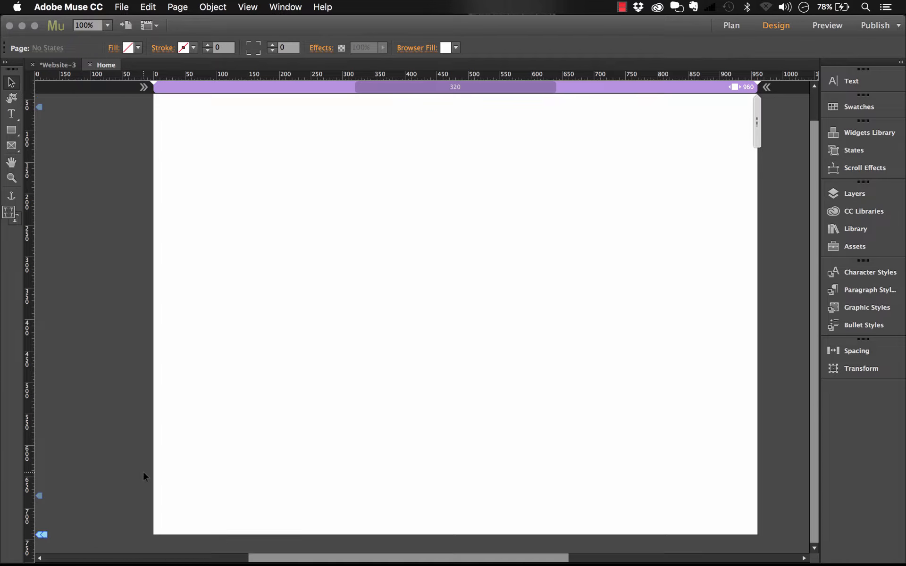
pyautogui.moveTo(38, 535); pyautogui.dragTo(46, 564)
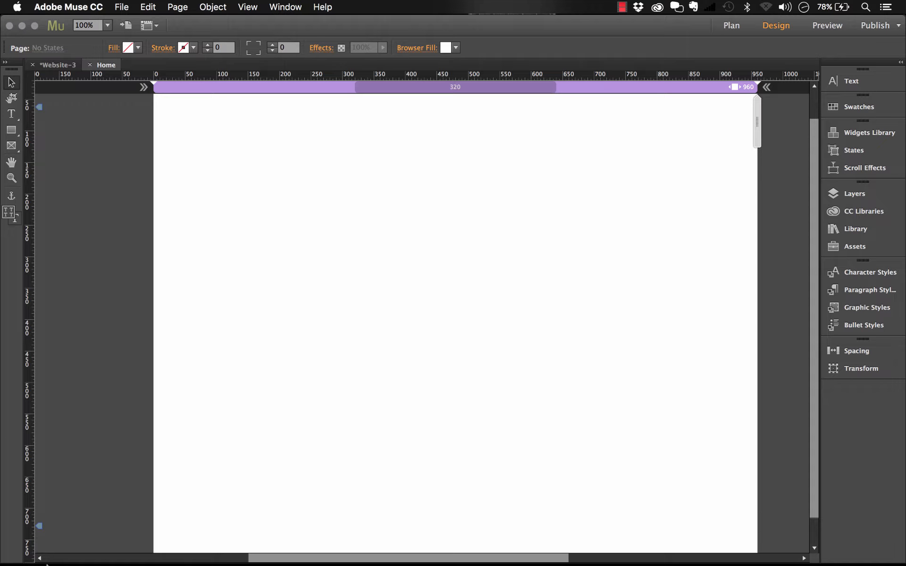
pyautogui.moveTo(143, 565); pyautogui.dragTo(75, 489)
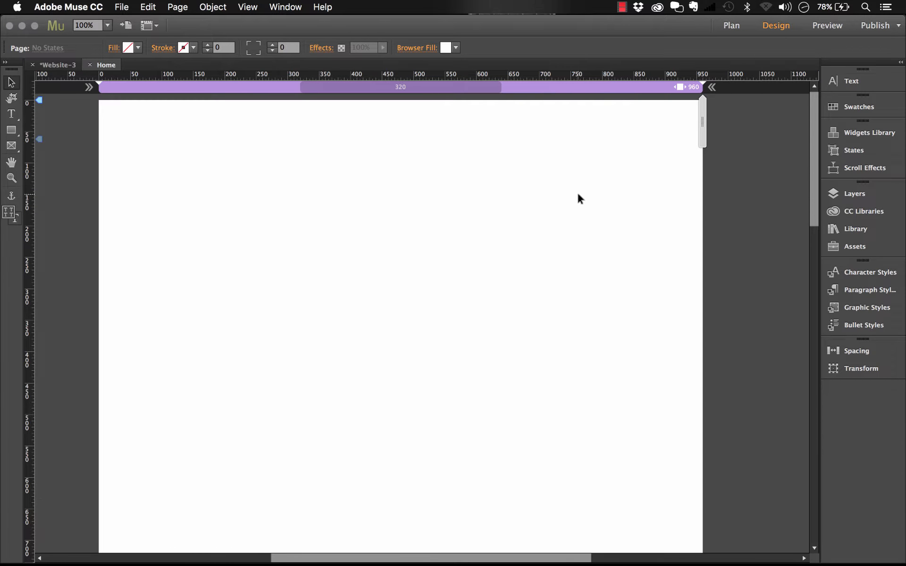
# - Add the OnLoad Animator item from the MT - Toolbox - OnLoad Animator (1.0) library to the page's upper-left area
pyautogui.click(855, 229)
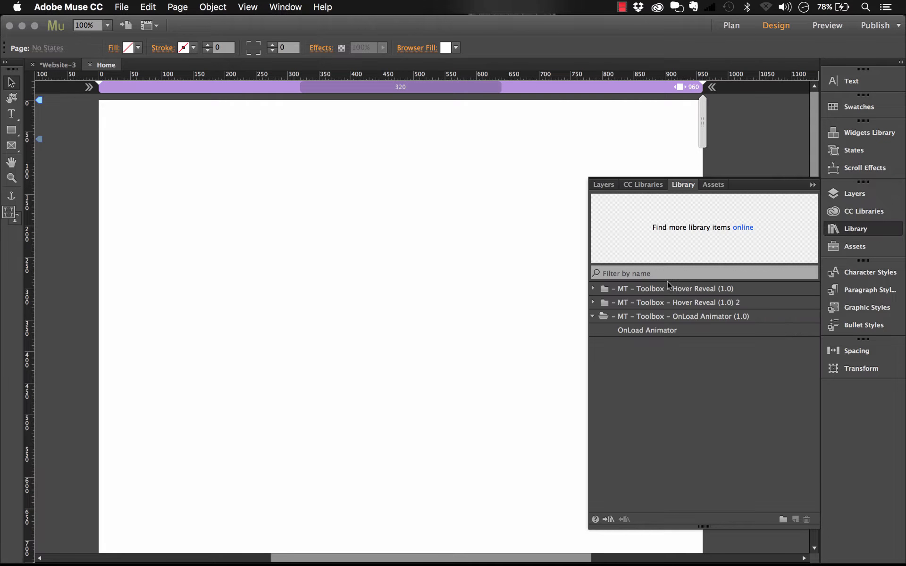
pyautogui.moveTo(630, 331); pyautogui.dragTo(113, 122)
pyautogui.click(813, 184)
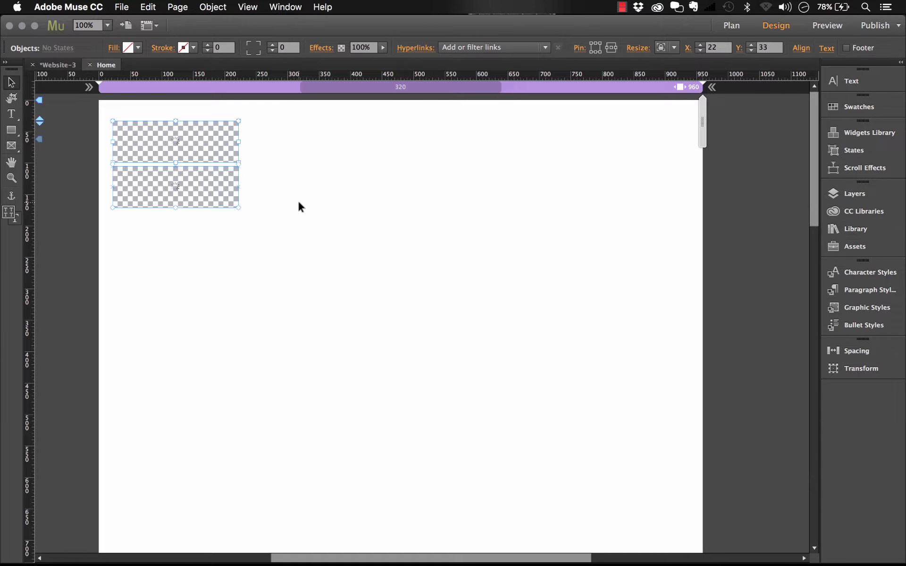
pyautogui.click(283, 193)
pyautogui.click(199, 141)
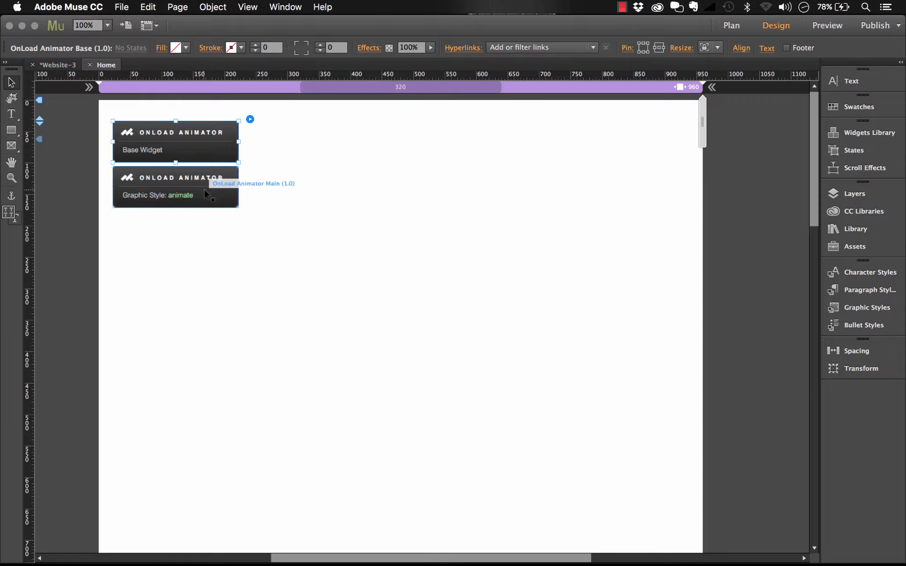
# - Move the Base widget off the page's left edge and align the OnLoad Animator Main widget beside it on the page
pyautogui.moveTo(206, 177); pyautogui.dragTo(208, 198)
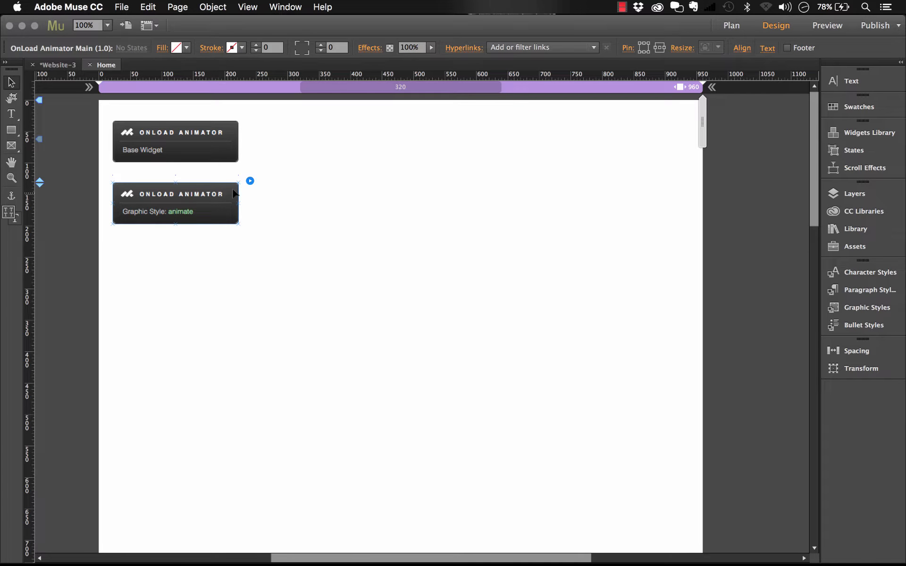
pyautogui.click(250, 182)
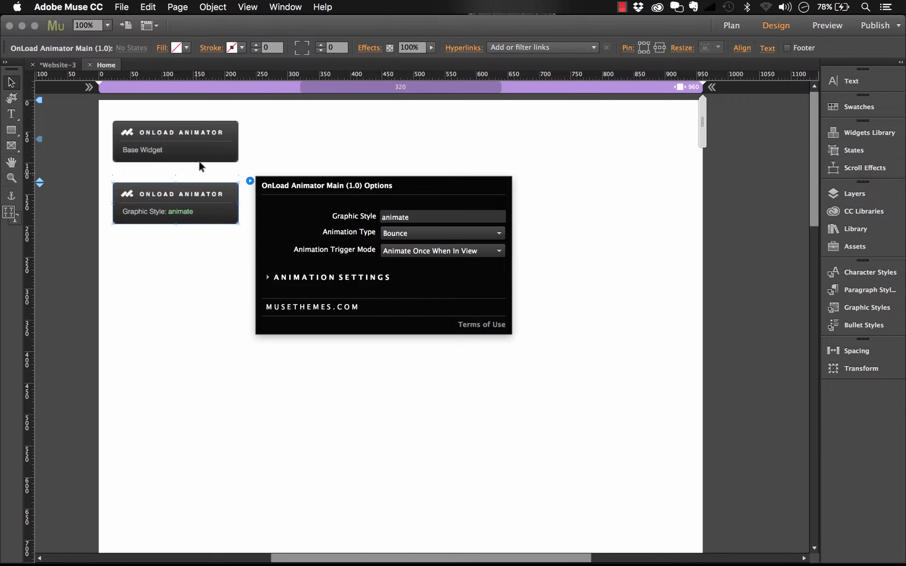
pyautogui.click(226, 143)
pyautogui.moveTo(226, 143); pyautogui.dragTo(74, 146)
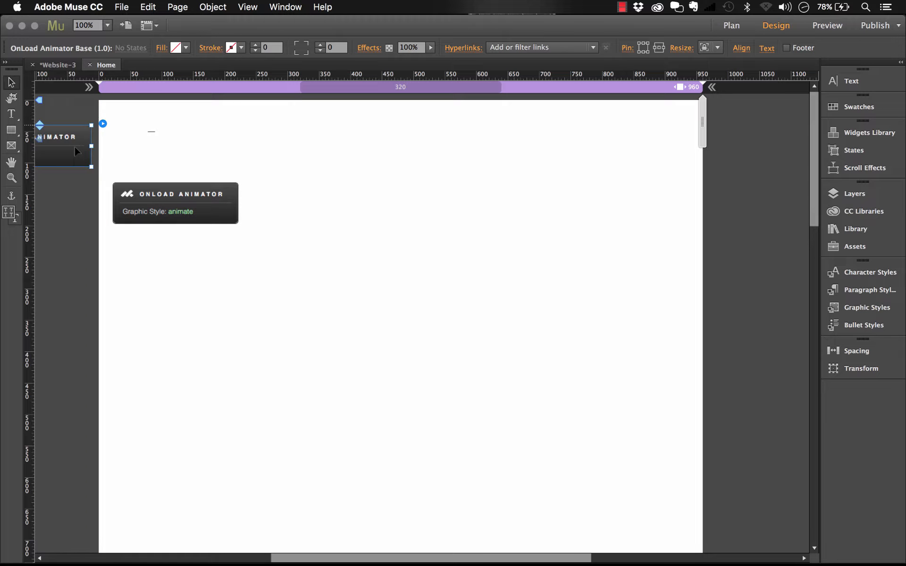
pyautogui.moveTo(186, 210); pyautogui.dragTo(187, 152)
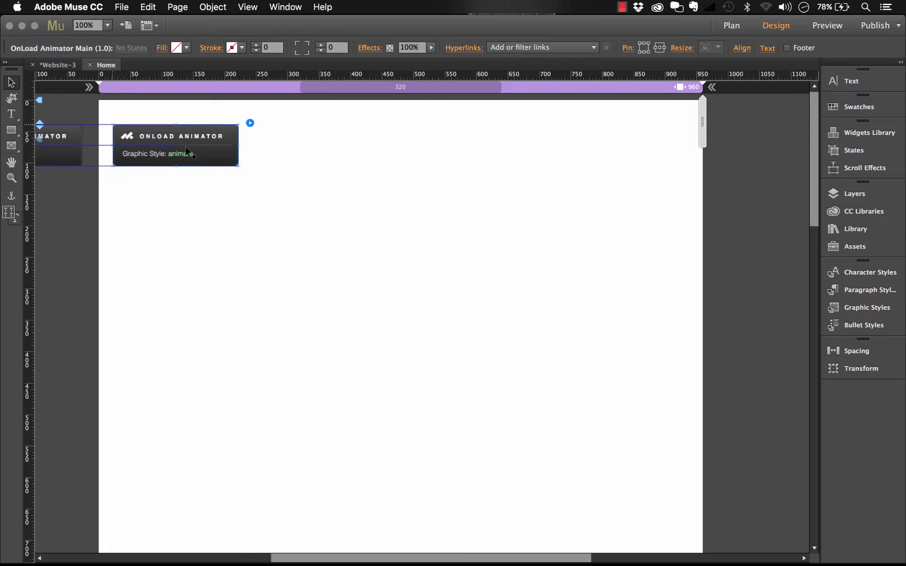
pyautogui.click(230, 195)
pyautogui.click(235, 161)
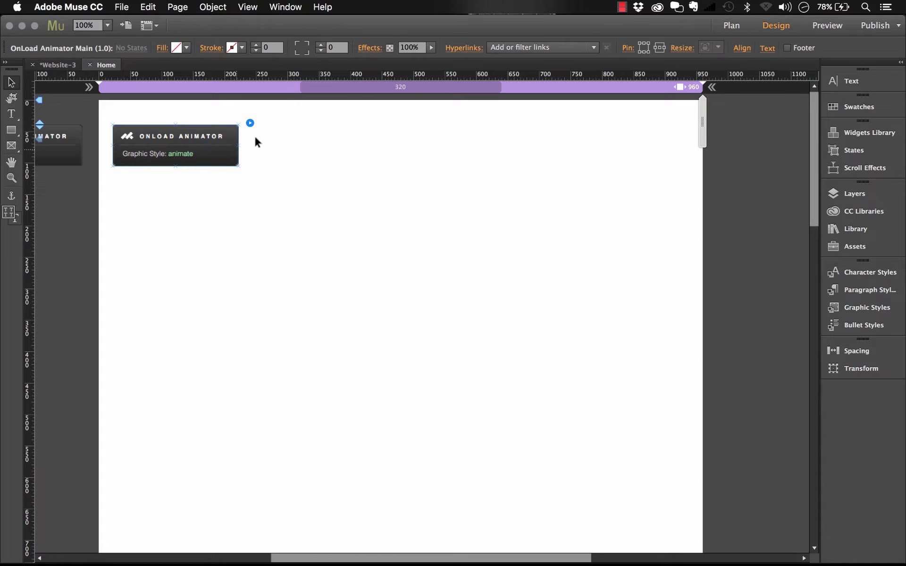
# - Examine the OnLoad Animator Main widget's options, including its expanded Animation Settings
pyautogui.click(250, 123)
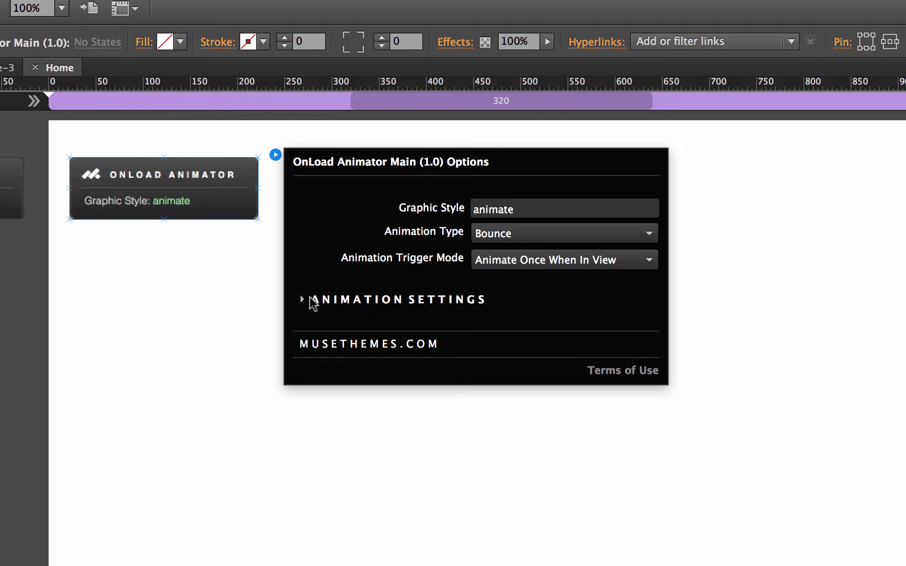
pyautogui.click(339, 304)
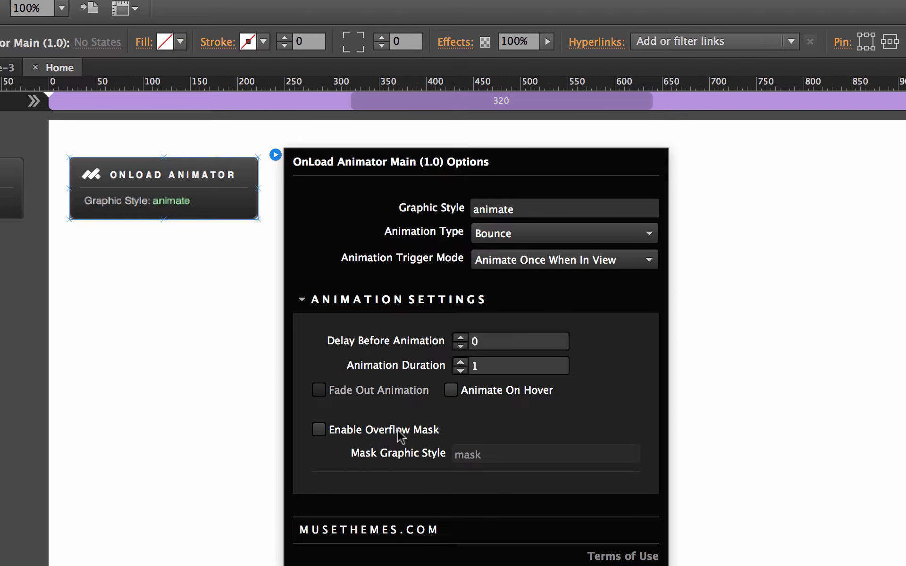
pyautogui.click(202, 358)
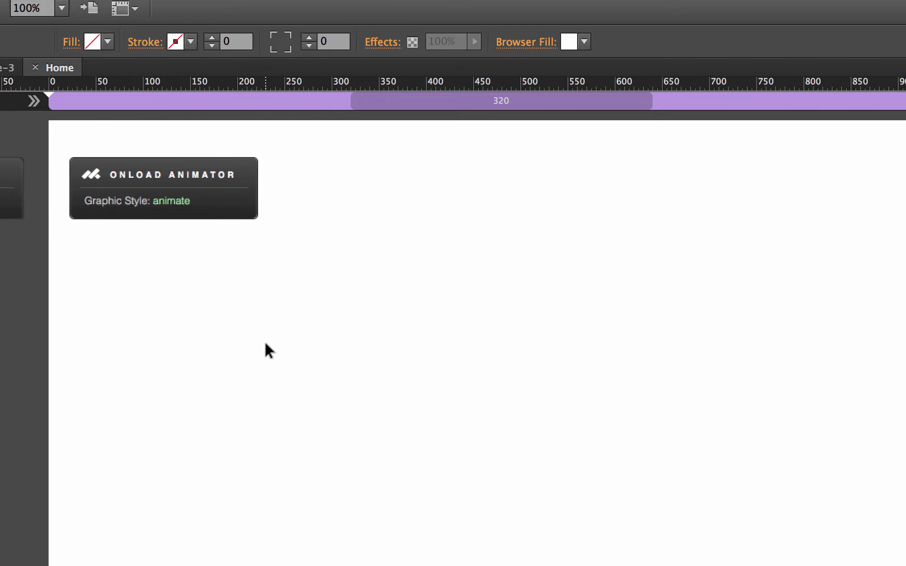
# - Place the image horizontal-mt-logo-color-dark-072616.png from the Demo folder on the page below the widget
pyautogui.press('super+d')
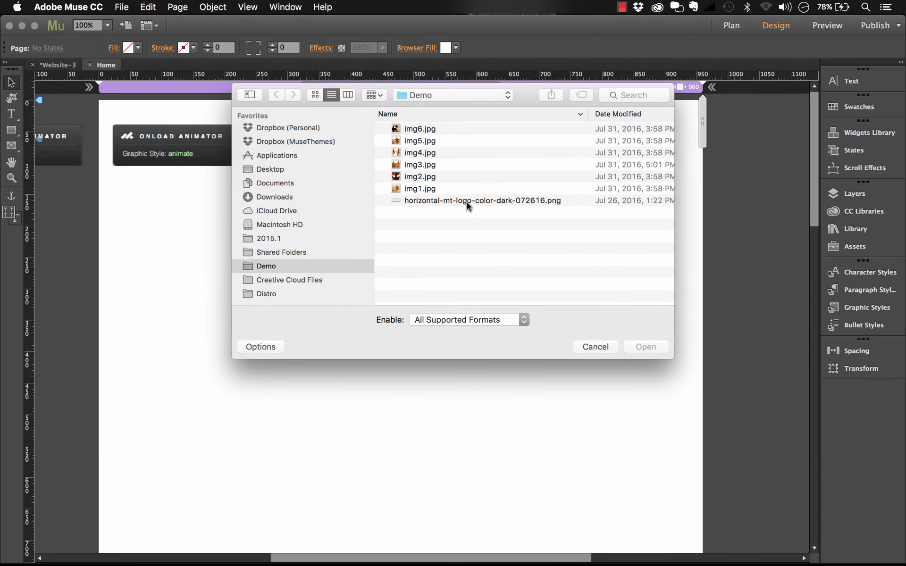
pyautogui.click(467, 202)
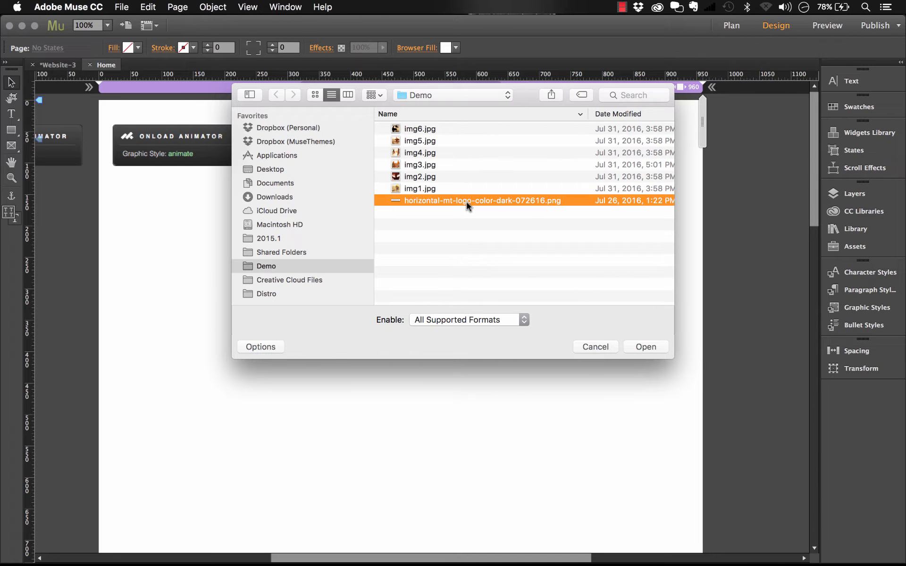
pyautogui.press('space')
pyautogui.press('space')
pyautogui.click(639, 347)
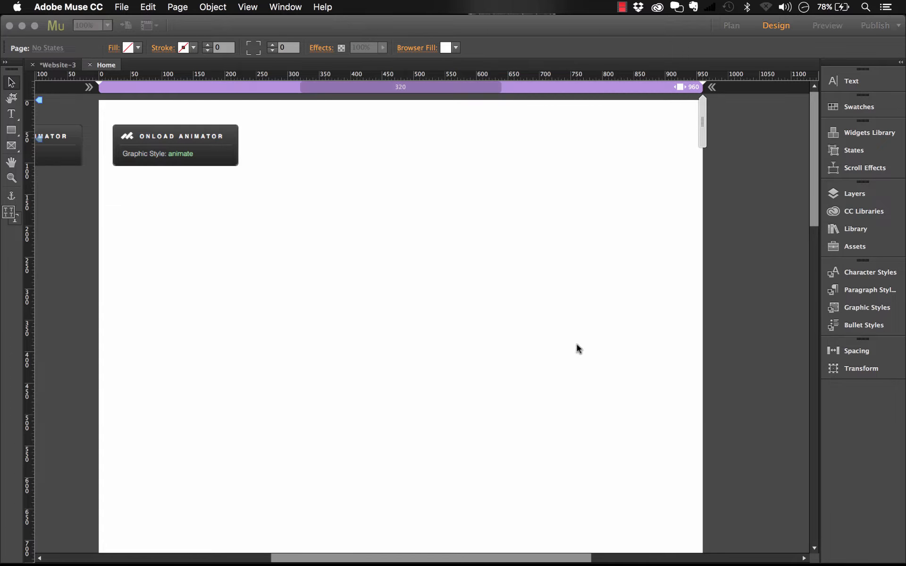
pyautogui.moveTo(245, 268); pyautogui.dragTo(544, 283)
# - Move the placed logo image far down the page, horizontally centred, to about X 245, Y 821
pyautogui.scroll(-5, 475, 249)
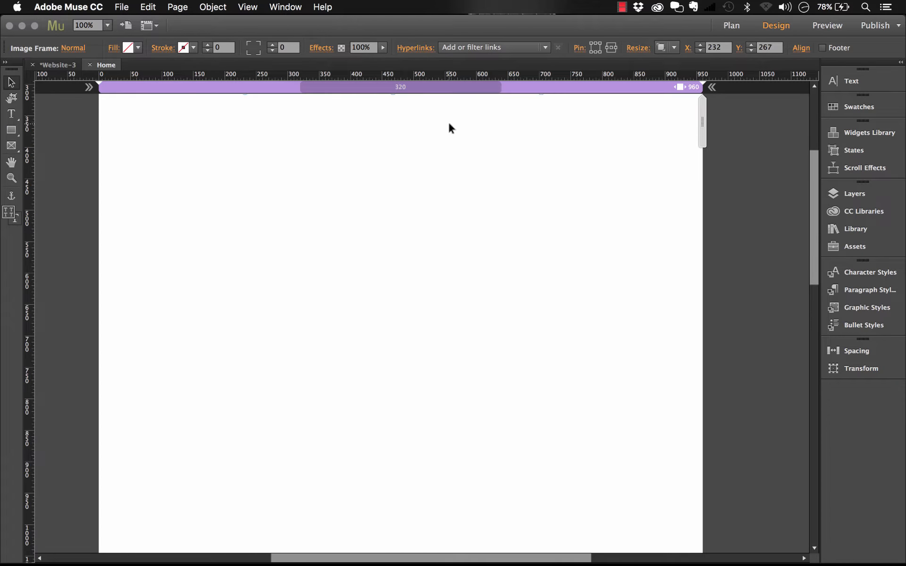
pyautogui.scroll(10, 448, 120)
pyautogui.moveTo(455, 288); pyautogui.dragTo(455, 469)
pyautogui.scroll(-5, 455, 469)
pyautogui.moveTo(453, 271); pyautogui.dragTo(461, 411)
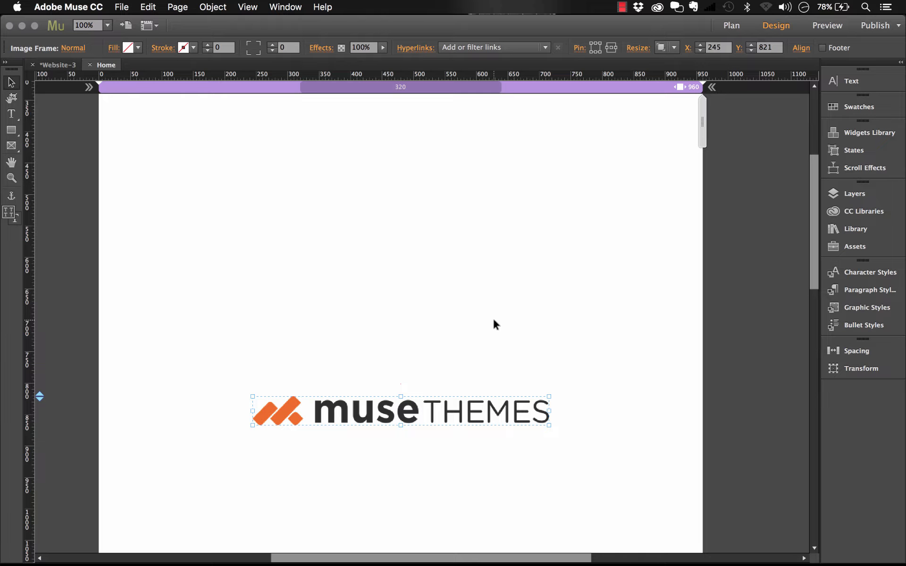
# - Create a graphic style named "logo" for the selected logo image
pyautogui.click(872, 311)
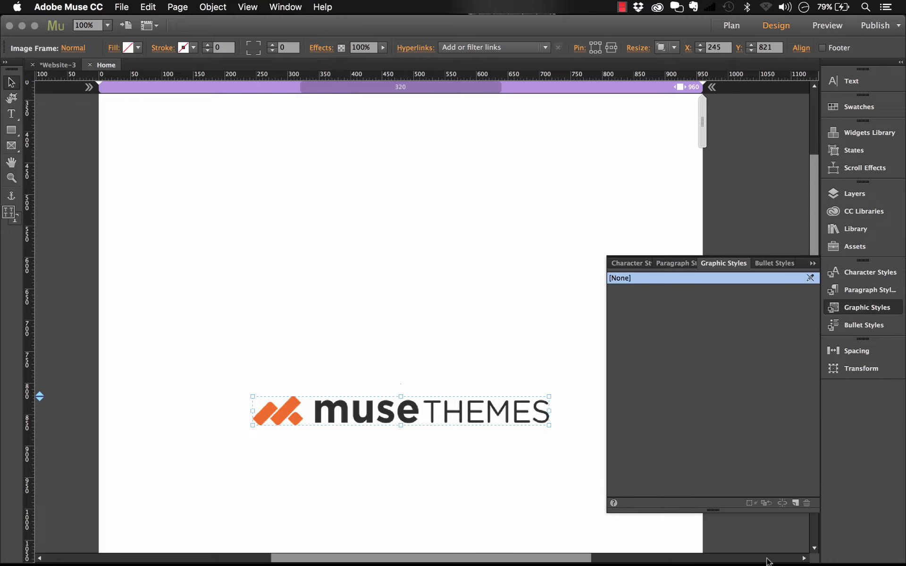
pyautogui.click(796, 503)
pyautogui.click(616, 289)
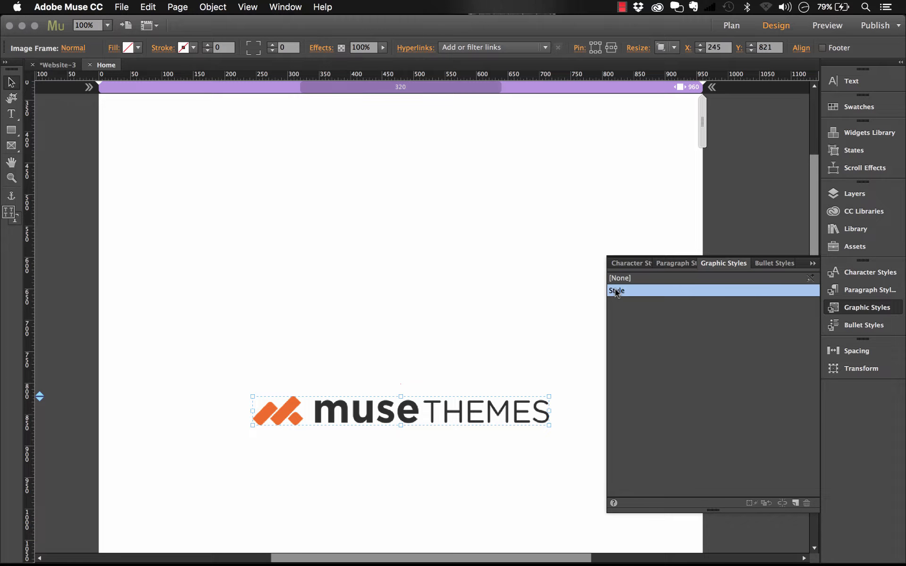
pyautogui.doubleClick(615, 289)
pyautogui.write('logo')
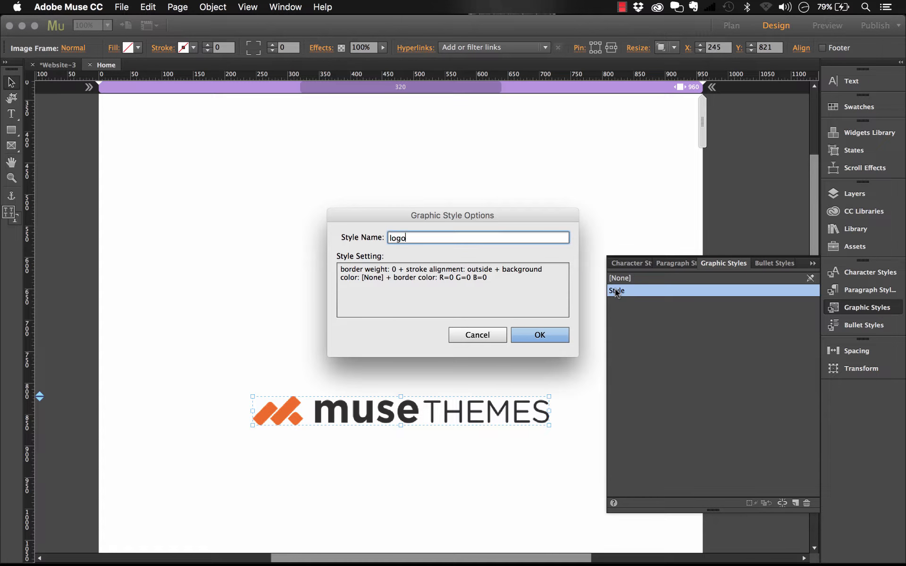
pyautogui.click(541, 339)
pyautogui.click(355, 279)
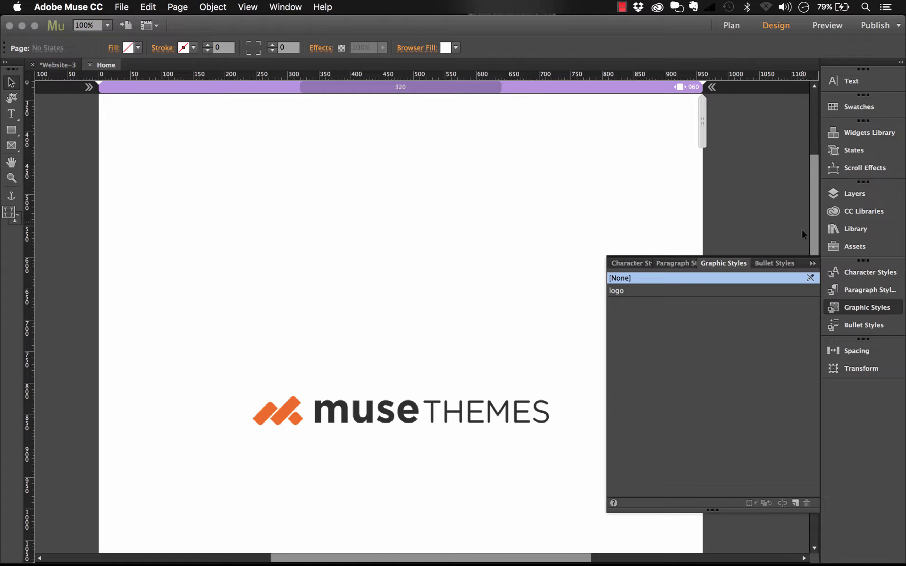
pyautogui.click(811, 262)
# - Set the OnLoad Animator Main widget's Graphic Style to "logo"
pyautogui.press('super+v')
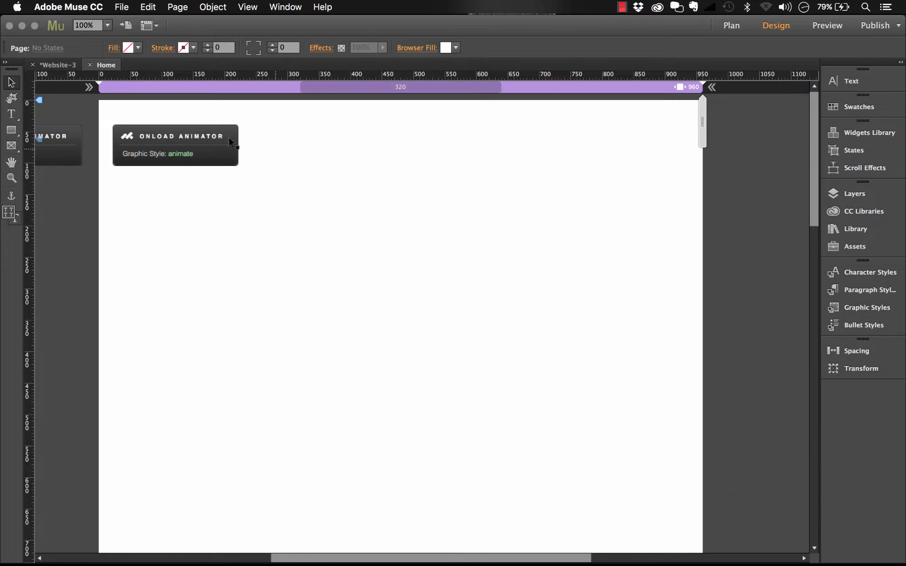
pyautogui.click(250, 122)
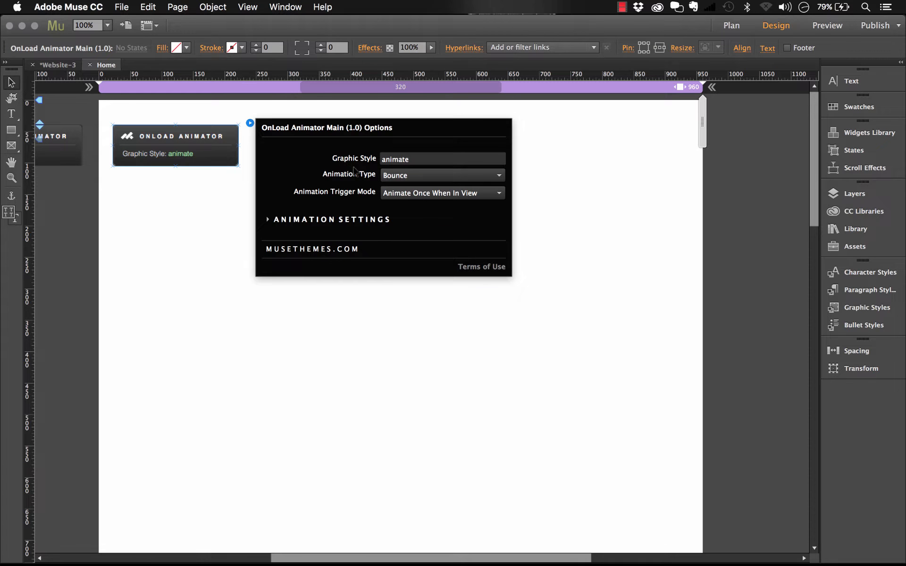
pyautogui.moveTo(410, 159); pyautogui.dragTo(312, 158)
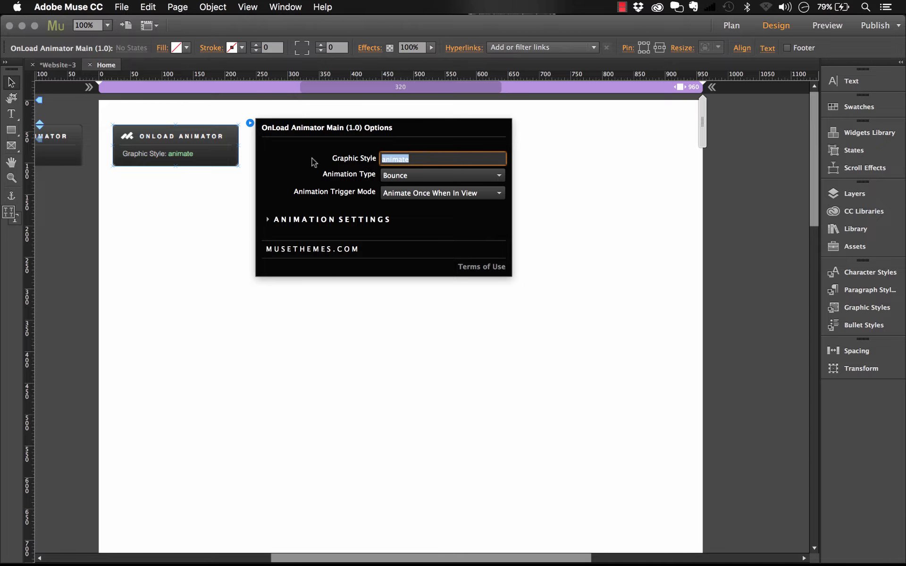
pyautogui.write('logo')
pyautogui.press('Return')
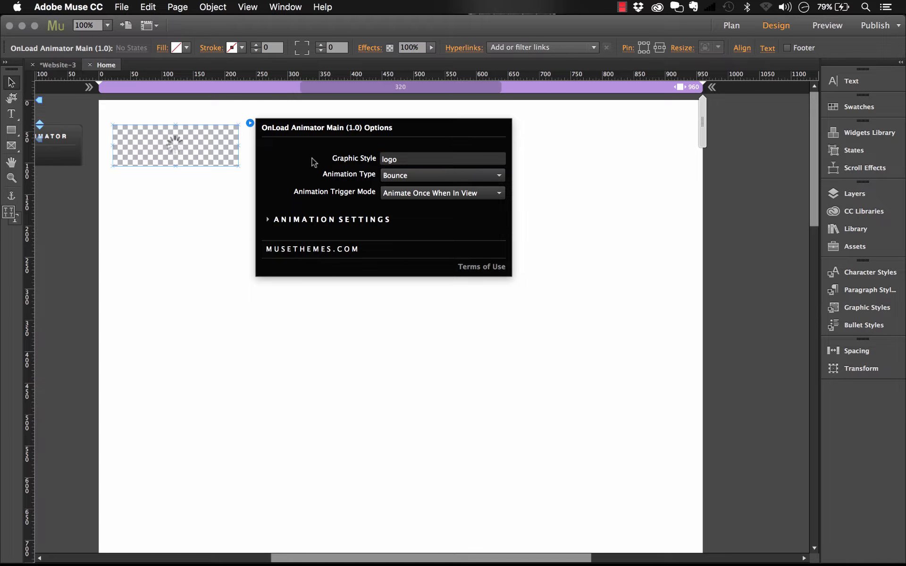
# - Set the widget's Animation Type to Fade In Down and its Animation Trigger Mode to Animate Every Time In View
pyautogui.click(404, 177)
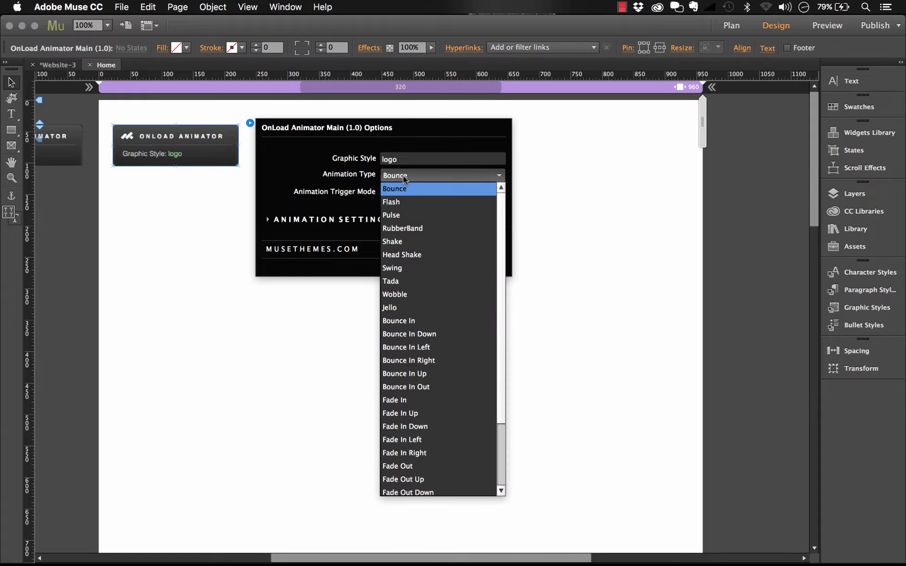
pyautogui.scroll(-3, 422, 253)
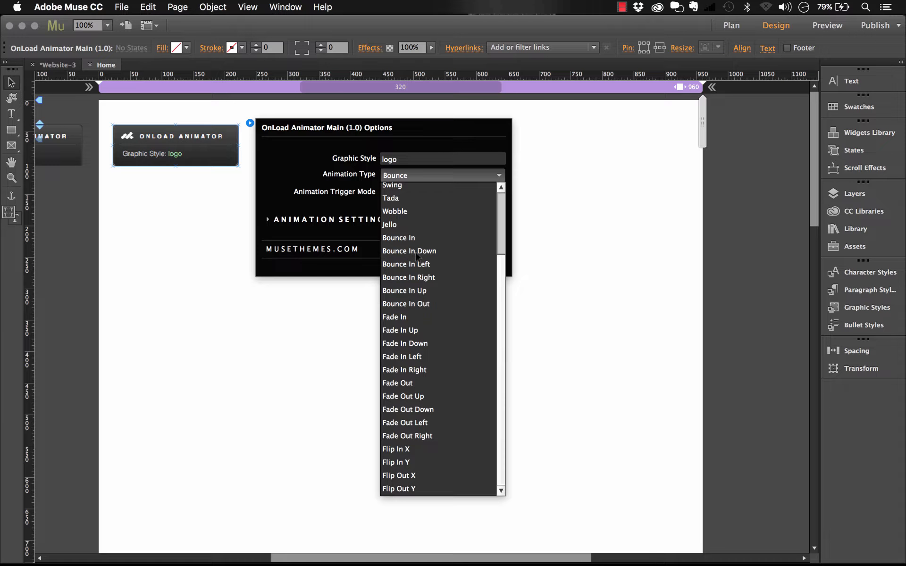
pyautogui.click(404, 343)
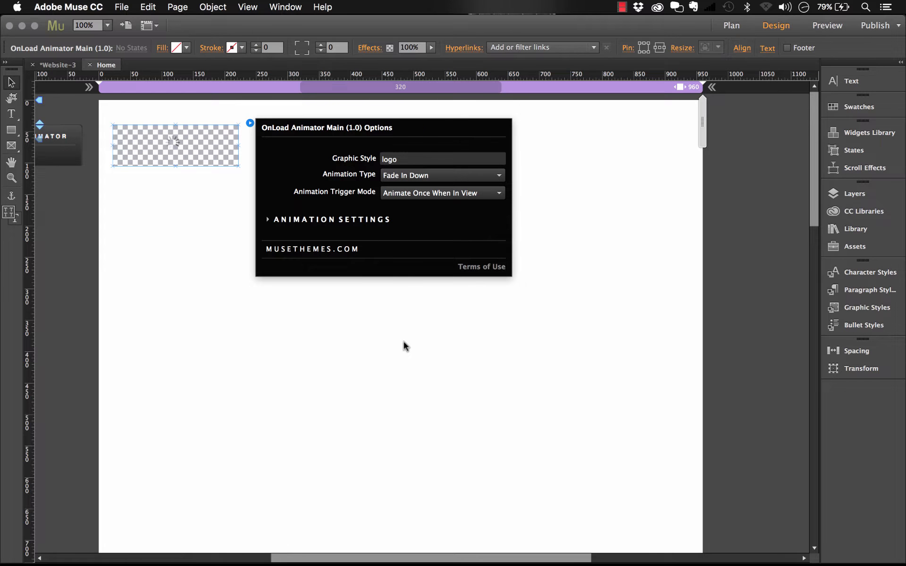
pyautogui.click(425, 195)
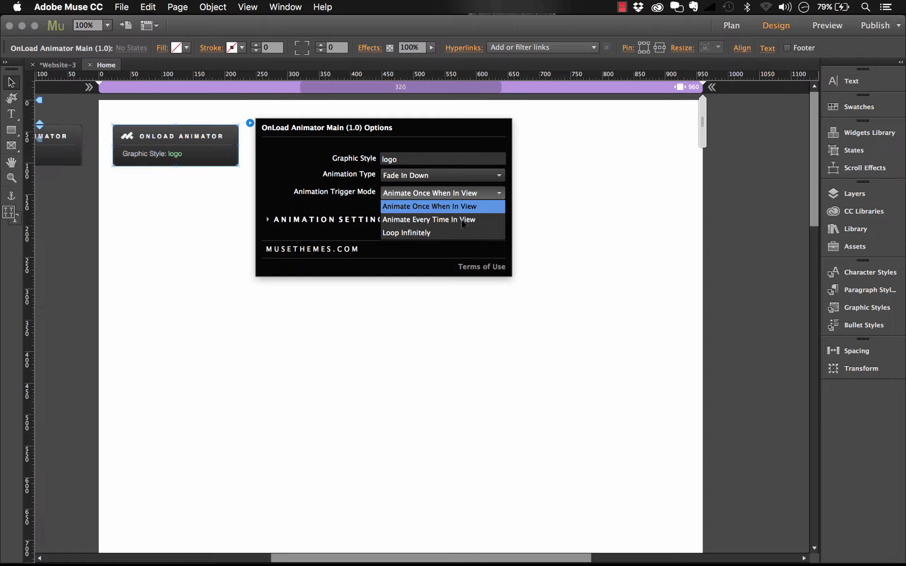
pyautogui.click(406, 220)
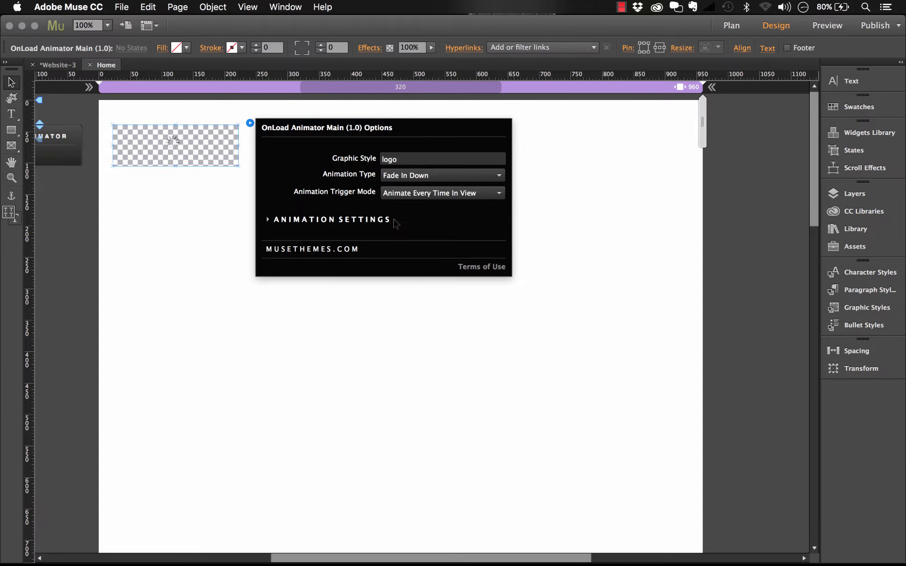
# - In the widget's animation settings, set Delay Before Animation to 0.5 and Animation Duration to 2
pyautogui.click(288, 220)
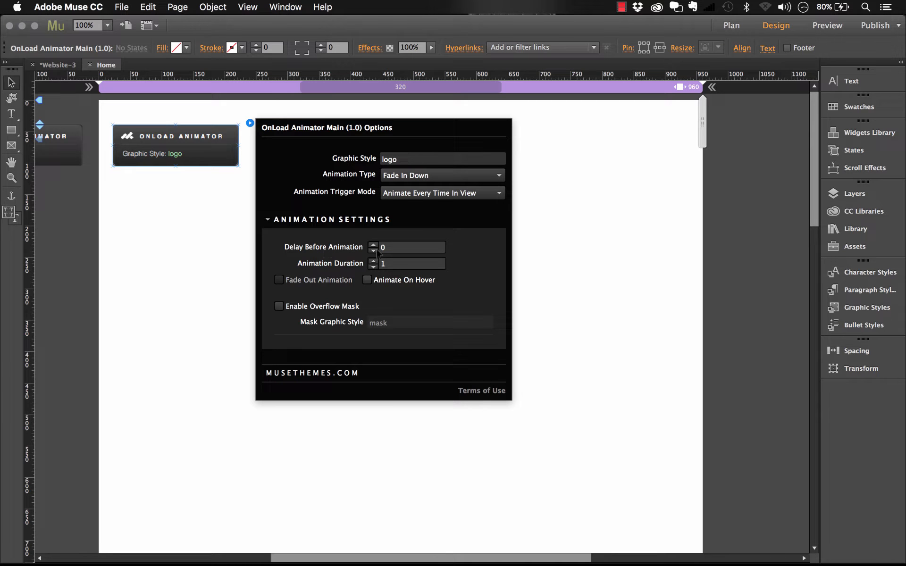
pyautogui.click(395, 247)
pyautogui.press('Return')
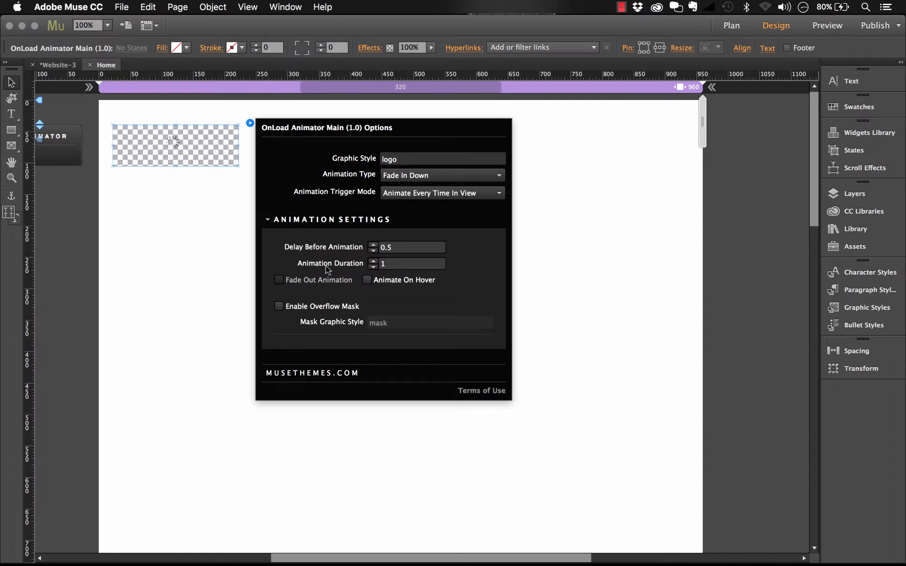
pyautogui.click(394, 265)
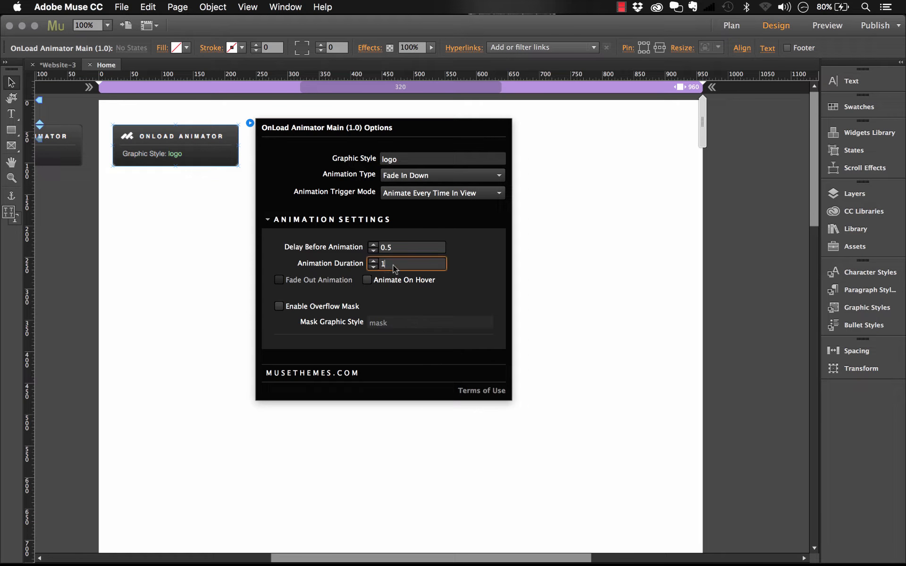
pyautogui.press('BackSpace')
pyautogui.press('Return')
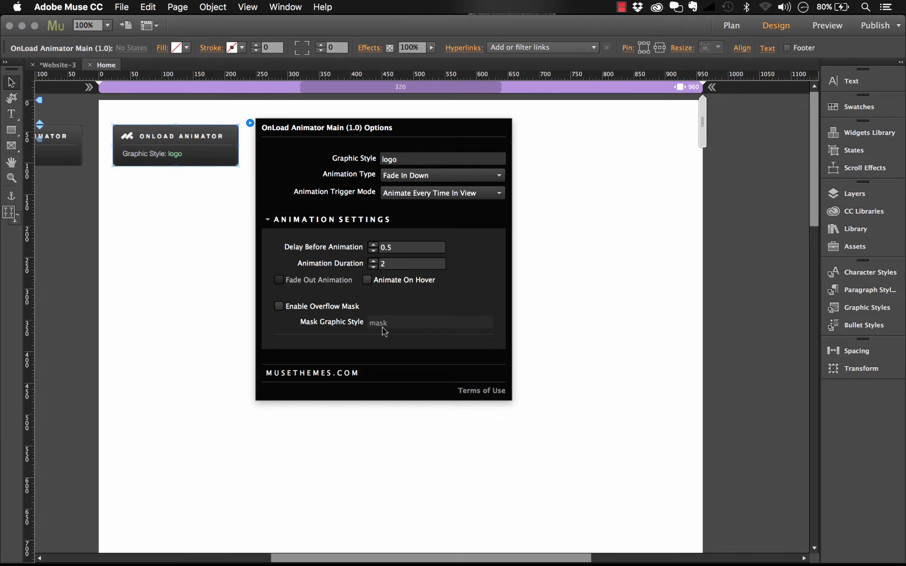
# - Preview the page in the browser and examine how the logo animates when it comes into view
pyautogui.click(195, 269)
pyautogui.click(121, 7)
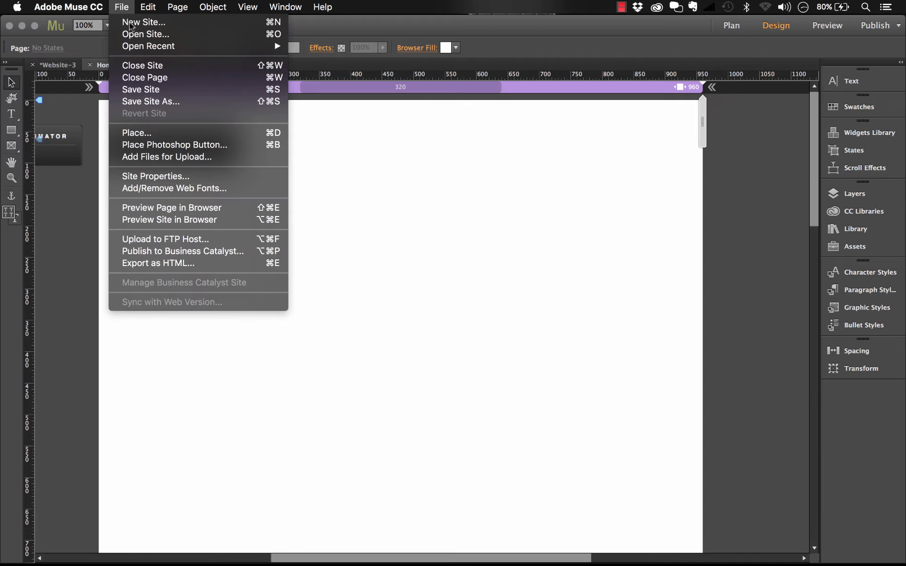
pyautogui.click(188, 211)
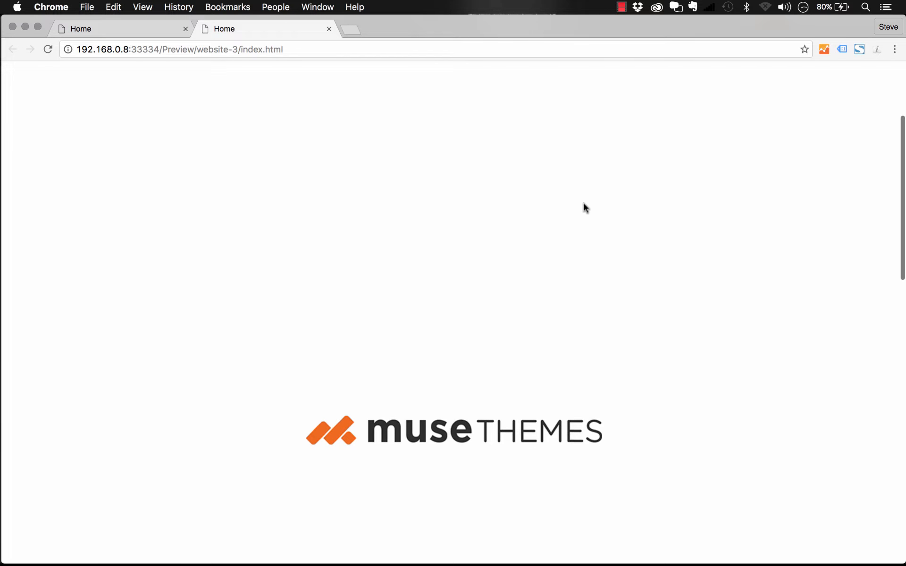
pyautogui.scroll(-5, 585, 208)
pyautogui.moveTo(161, 564)
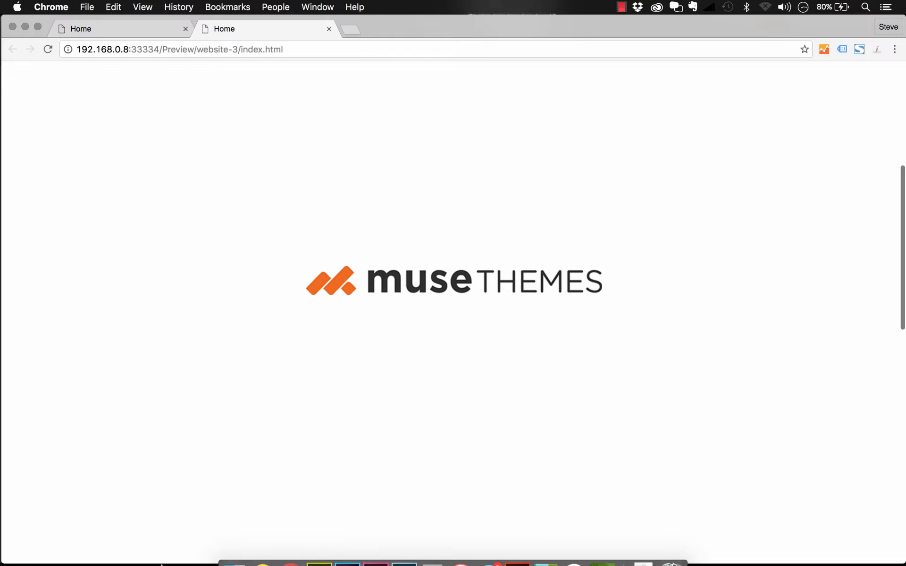
# - Switch back to Adobe Muse and change the OnLoad Animator widget's Animation Type to Fade In Right
pyautogui.click(321, 548)
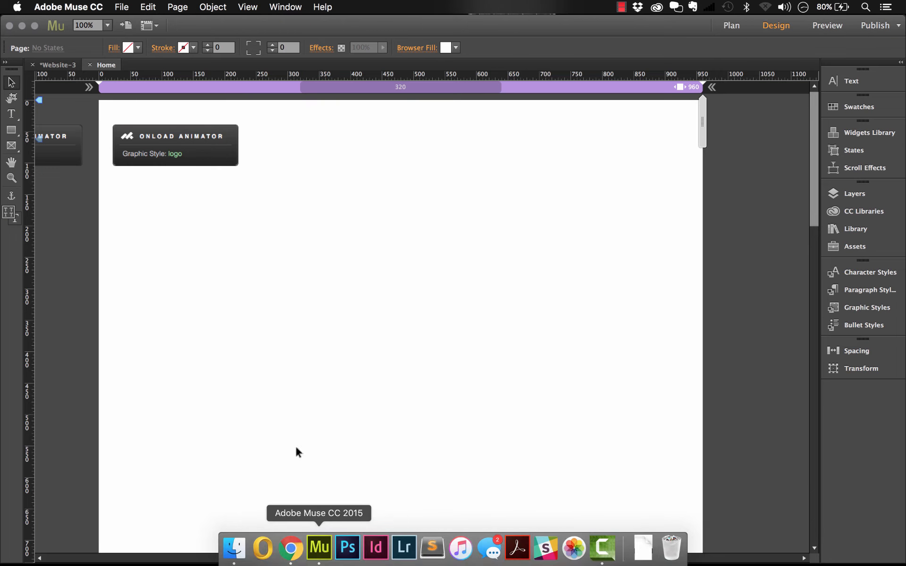
pyautogui.click(230, 148)
pyautogui.click(250, 123)
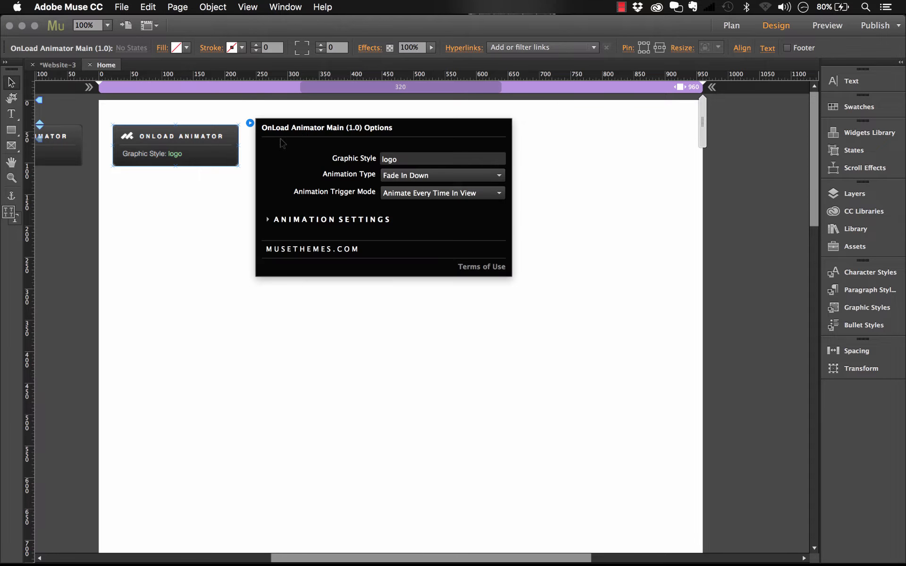
pyautogui.click(419, 178)
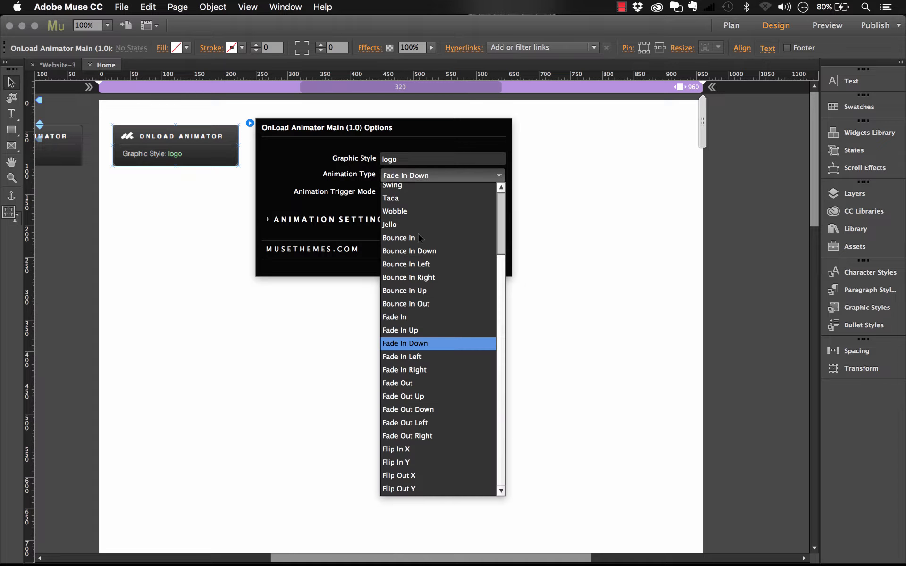
pyautogui.click(417, 373)
pyautogui.click(288, 336)
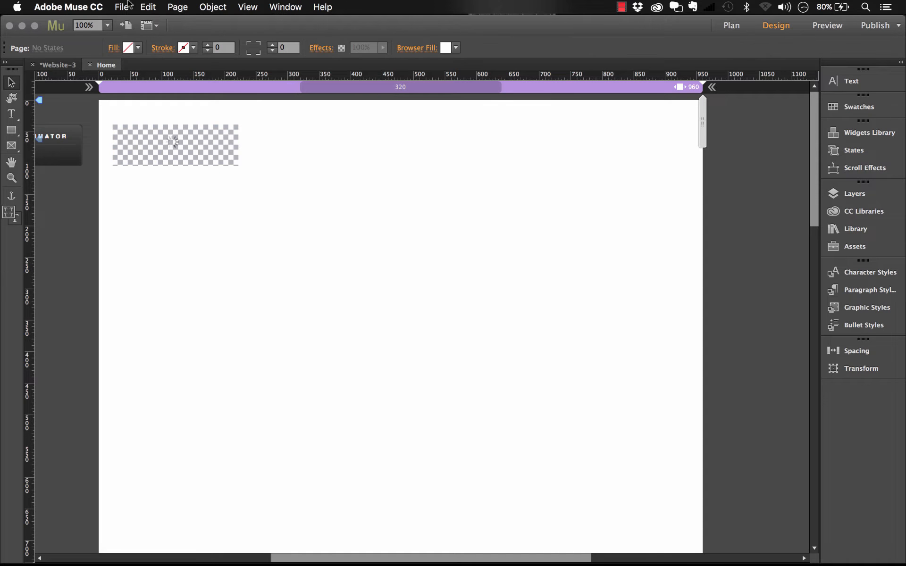
# - Preview the page in the browser again and check the logo's Fade In Right animation
pyautogui.click(121, 7)
pyautogui.click(171, 208)
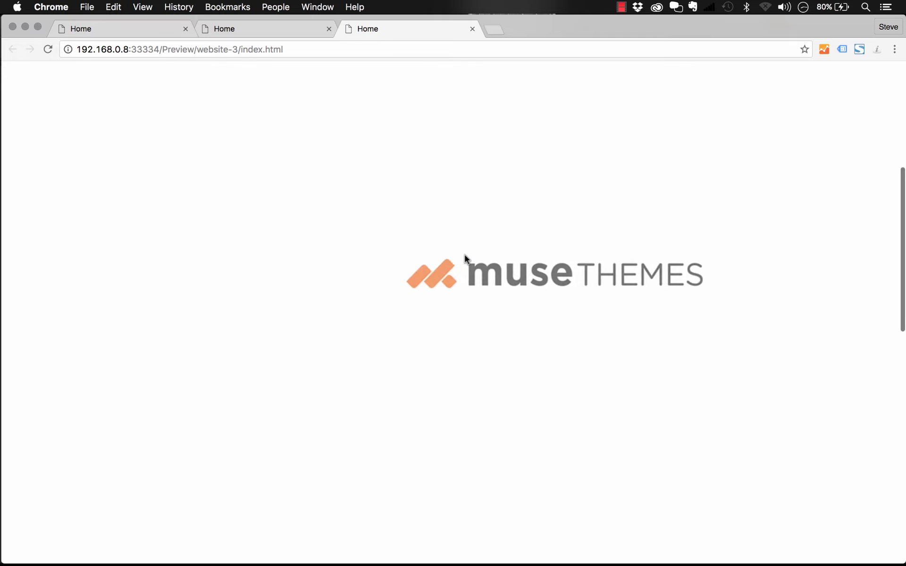
pyautogui.scroll(-5, 465, 259)
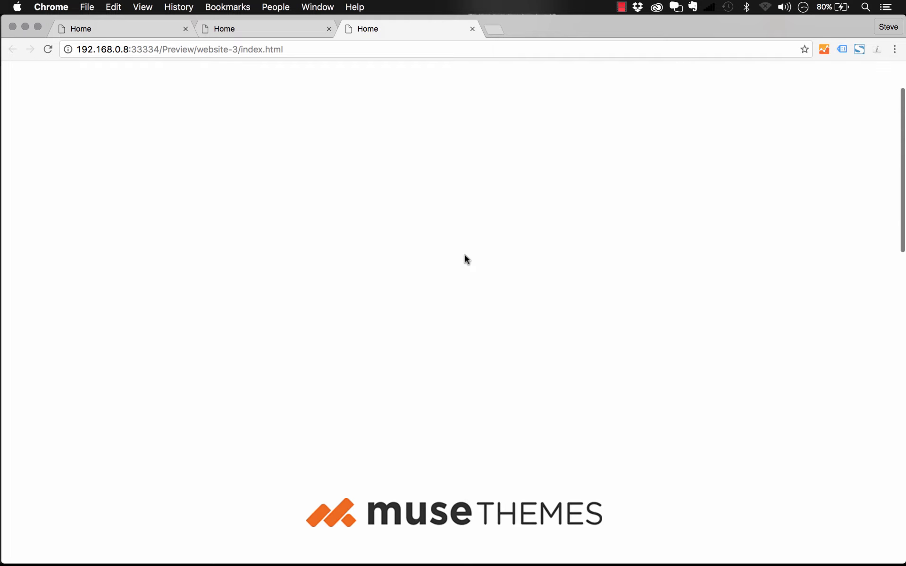
pyautogui.scroll(-5, 465, 256)
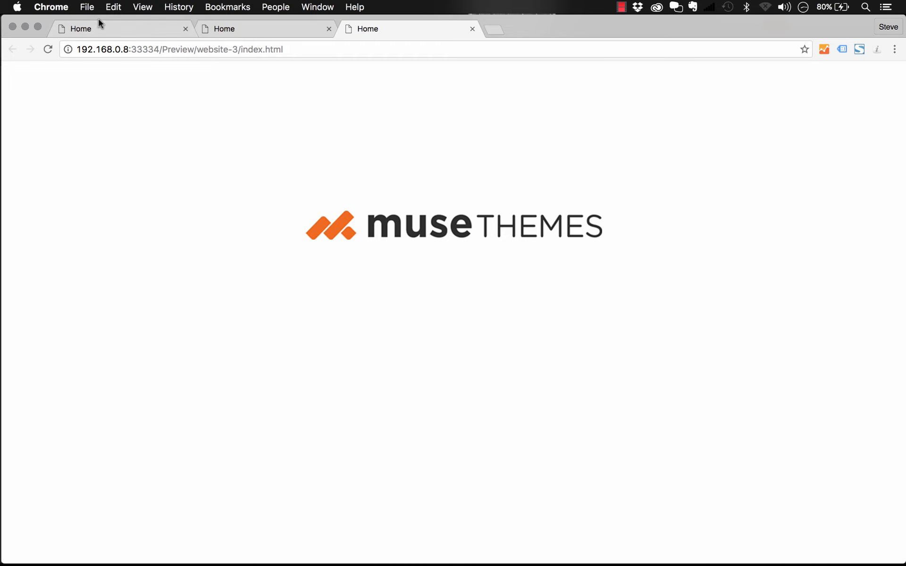
# - Examine the animated infographic bars on the OnLoadAnimate demo page, reloading it to replay their animation
pyautogui.click(112, 30)
pyautogui.scroll(-10, 282, 240)
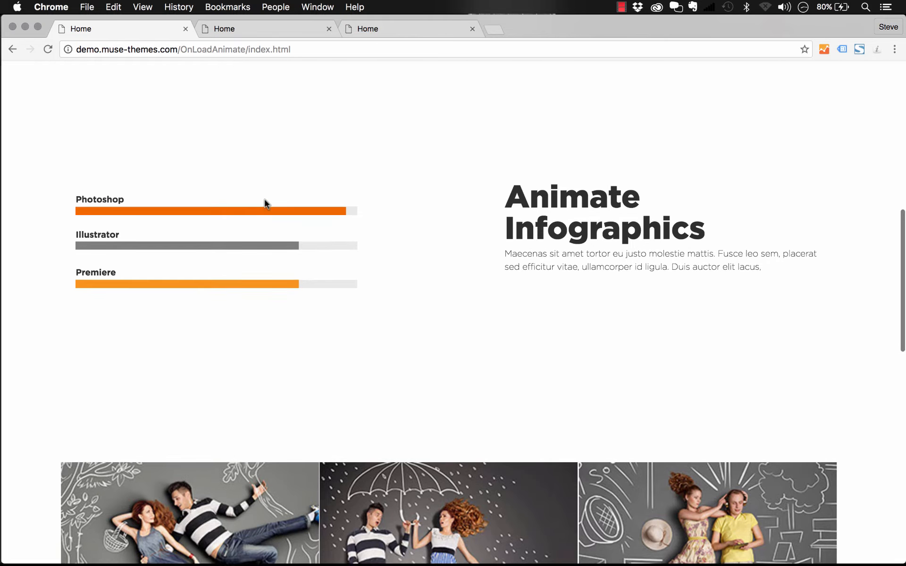
pyautogui.scroll(2, 265, 202)
pyautogui.press('super+r')
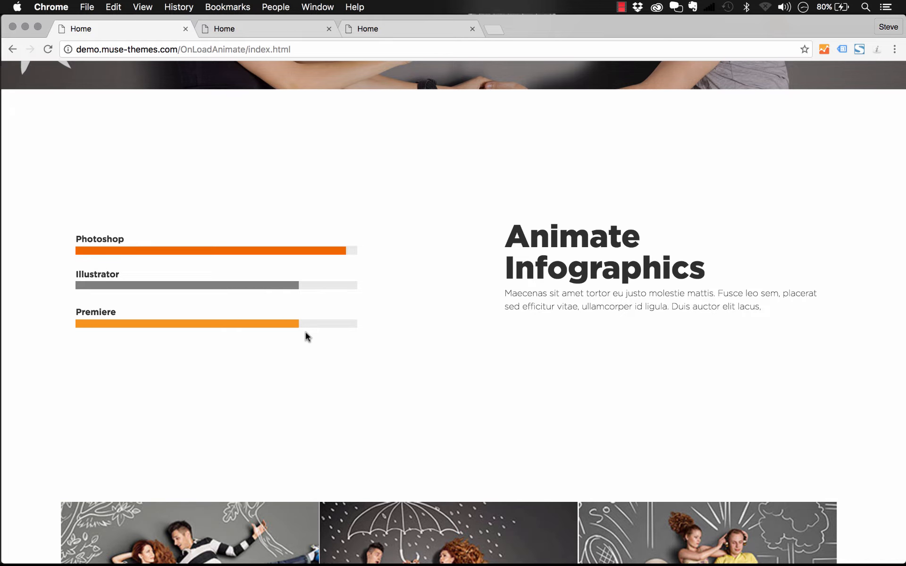
# - Switch back to Adobe Muse and draw a long, thin rectangle below the logo at about X 231, Y 1033
pyautogui.click(319, 546)
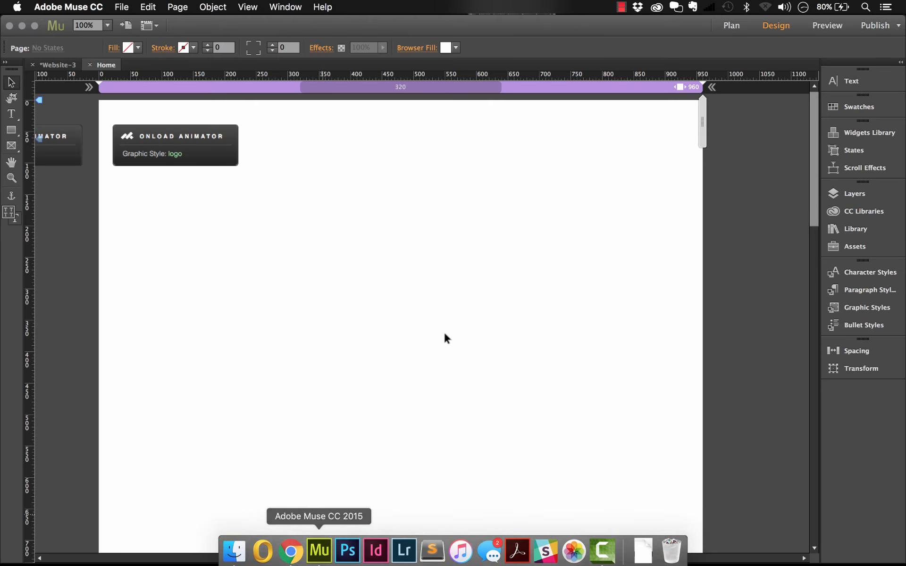
pyautogui.scroll(-4, 406, 248)
pyautogui.moveTo(419, 189); pyautogui.dragTo(417, 174)
pyautogui.scroll(-3, 417, 174)
pyautogui.click(417, 174)
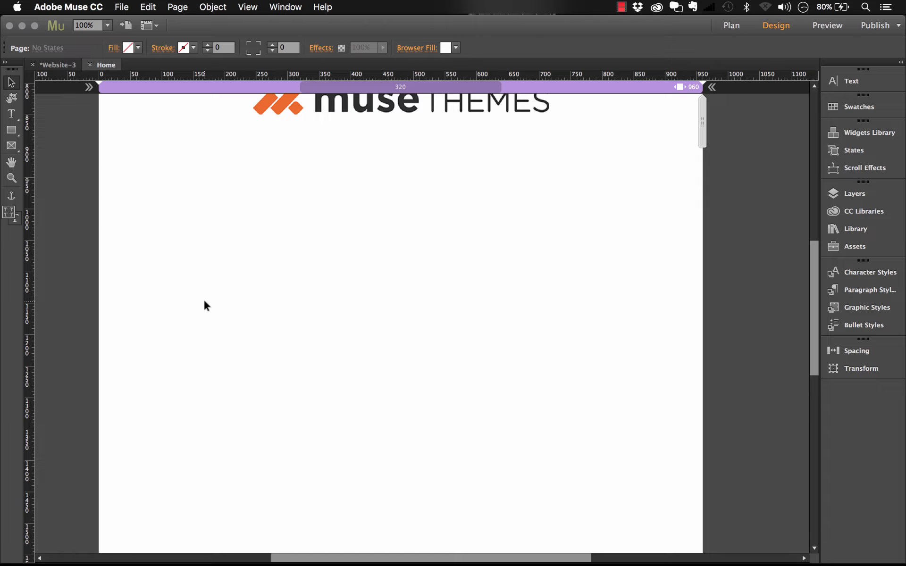
pyautogui.click(11, 130)
pyautogui.moveTo(244, 230)
pyautogui.mouseDown()
pyautogui.moveTo(370, 270)
pyautogui.moveTo(514, 250)
pyautogui.mouseUp()
# - Fill the new rectangle with grey 808080 and set its opacity to 24%
pyautogui.click(137, 49)
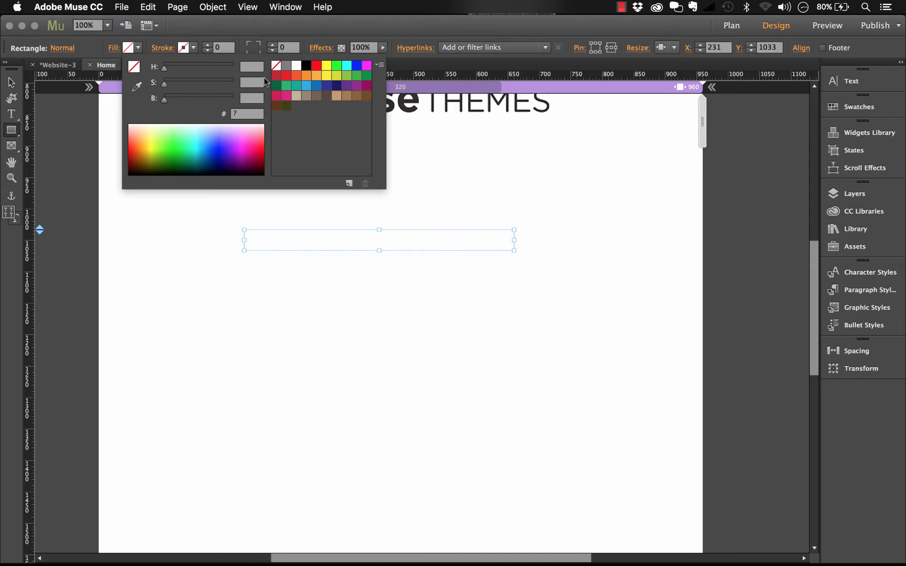
pyautogui.click(287, 66)
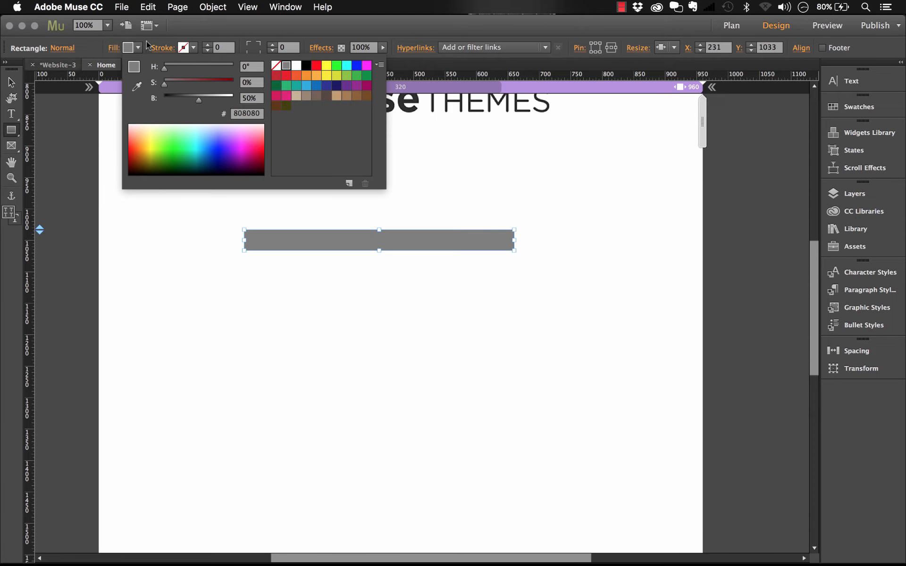
pyautogui.click(384, 48)
pyautogui.moveTo(384, 59); pyautogui.dragTo(342, 60)
pyautogui.click(11, 83)
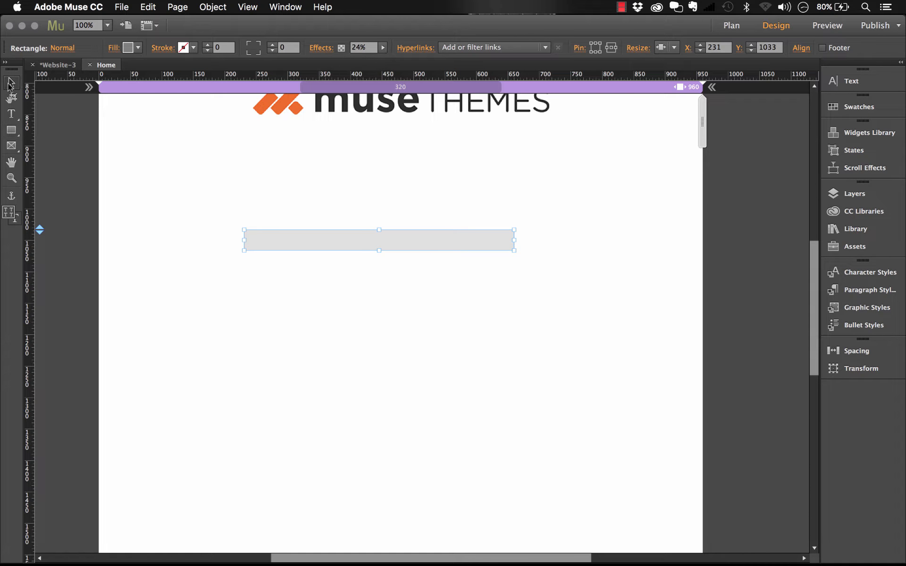
# - Move the grey bar to the page's horizontal centre, at about X 266, Y 1054
pyautogui.click(346, 217)
pyautogui.moveTo(403, 236); pyautogui.dragTo(421, 248)
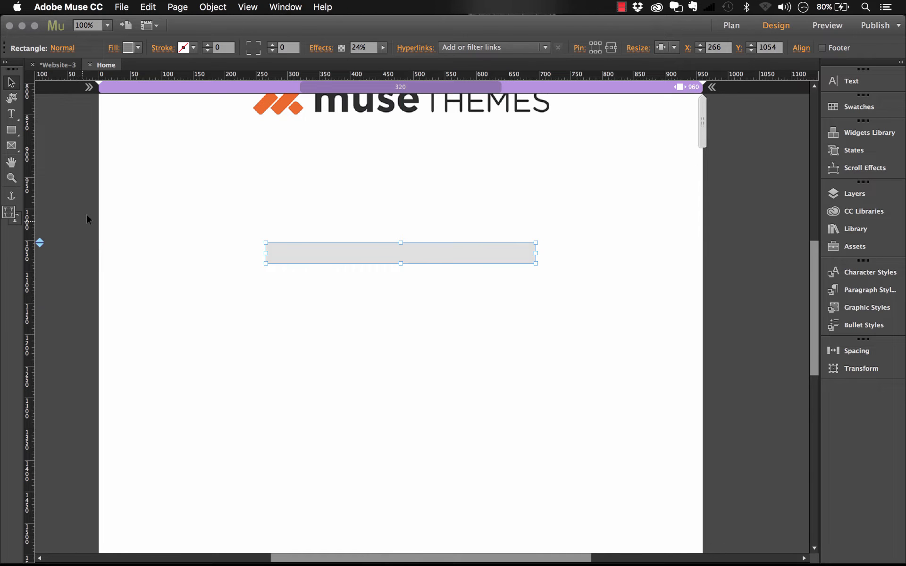
pyautogui.click(86, 215)
# - Draw a shorter rectangle over the grey bar from X 266, Y 1054, with matching height, and fill it with orange F25824
pyautogui.click(17, 129)
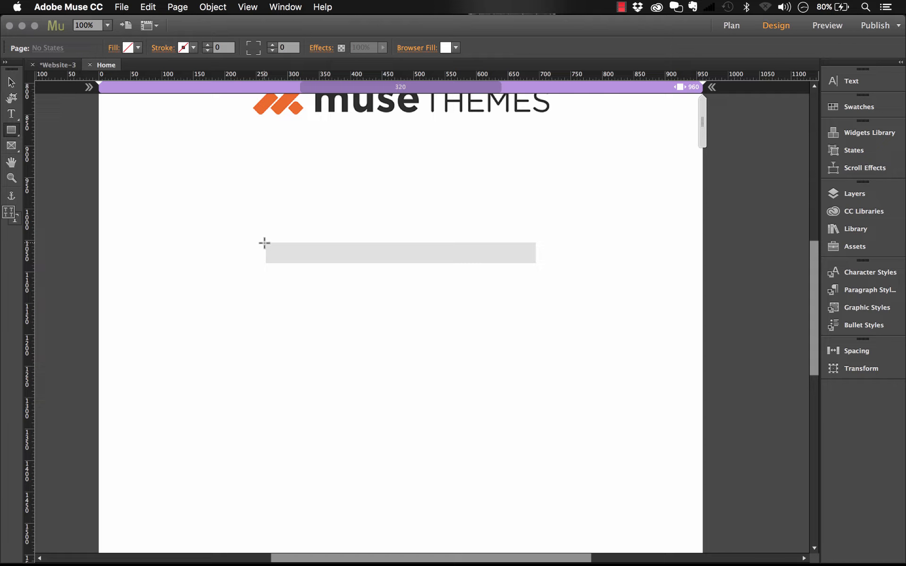
pyautogui.moveTo(266, 243); pyautogui.dragTo(490, 264)
pyautogui.click(134, 50)
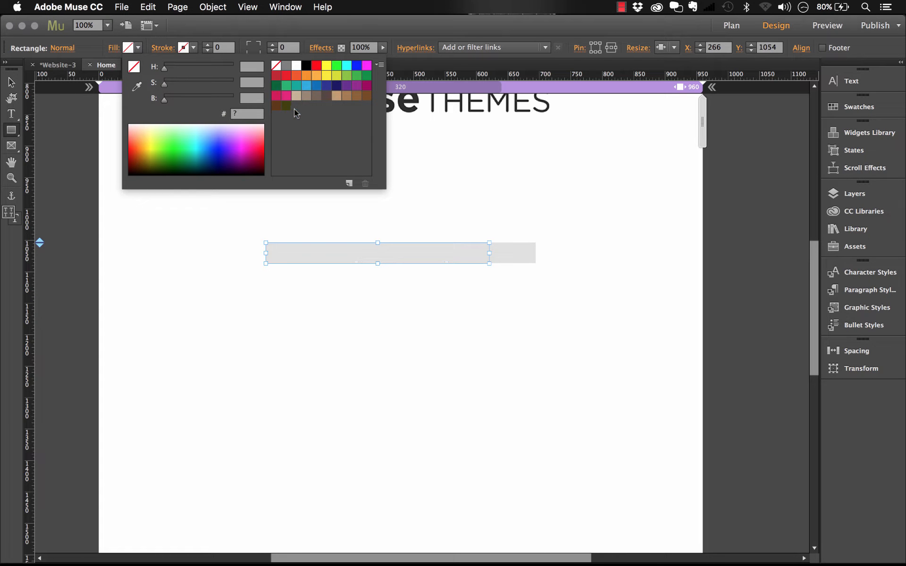
pyautogui.click(296, 75)
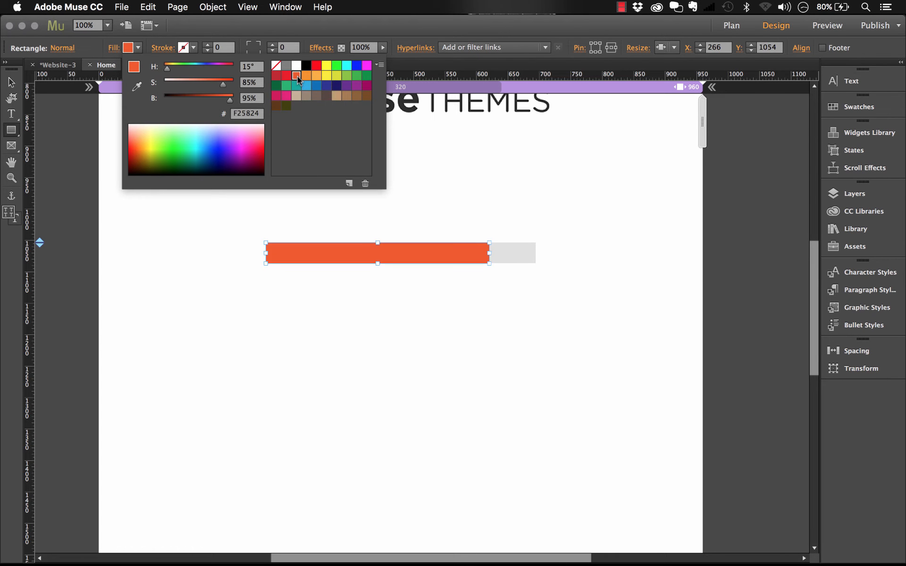
# - Move the orange and grey bars together slightly left, to about X 251, Y 1054
pyautogui.click(11, 82)
pyautogui.moveTo(463, 309); pyautogui.dragTo(435, 257)
pyautogui.click(450, 193)
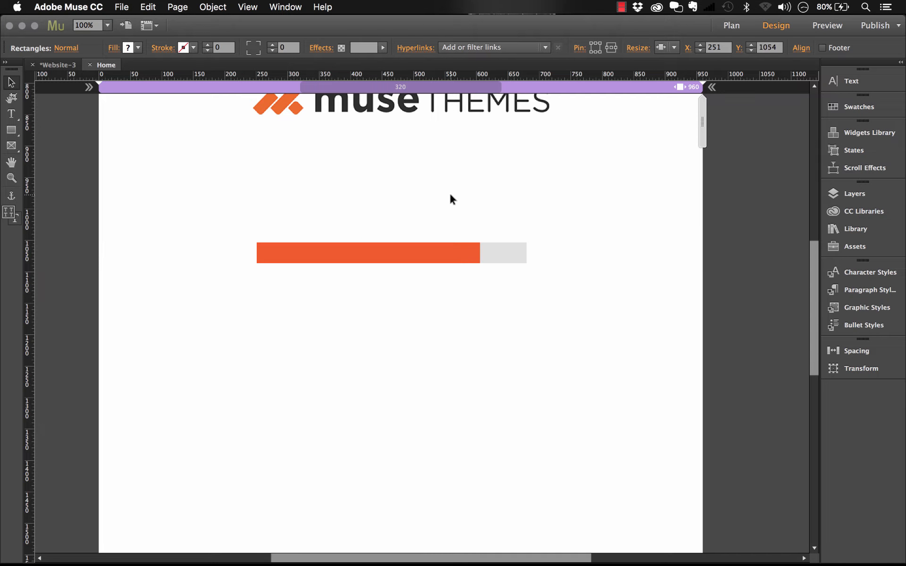
# - Create a graphic style named bar from the orange rectangle
pyautogui.click(448, 261)
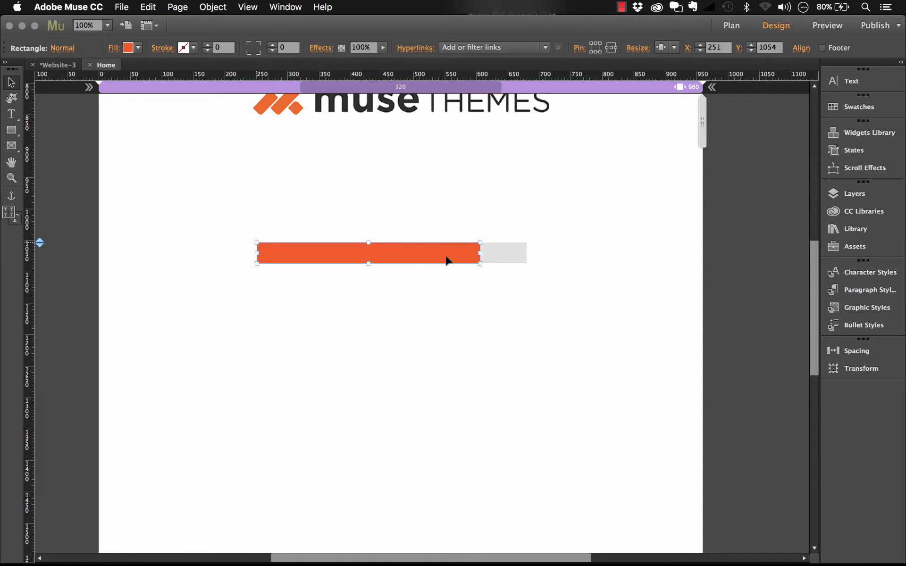
pyautogui.click(868, 307)
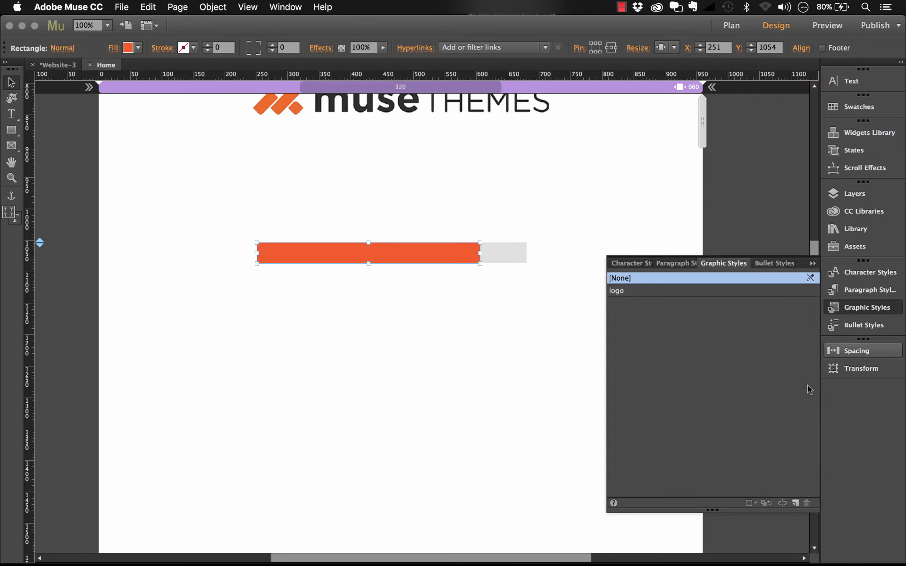
pyautogui.click(796, 503)
pyautogui.doubleClick(621, 303)
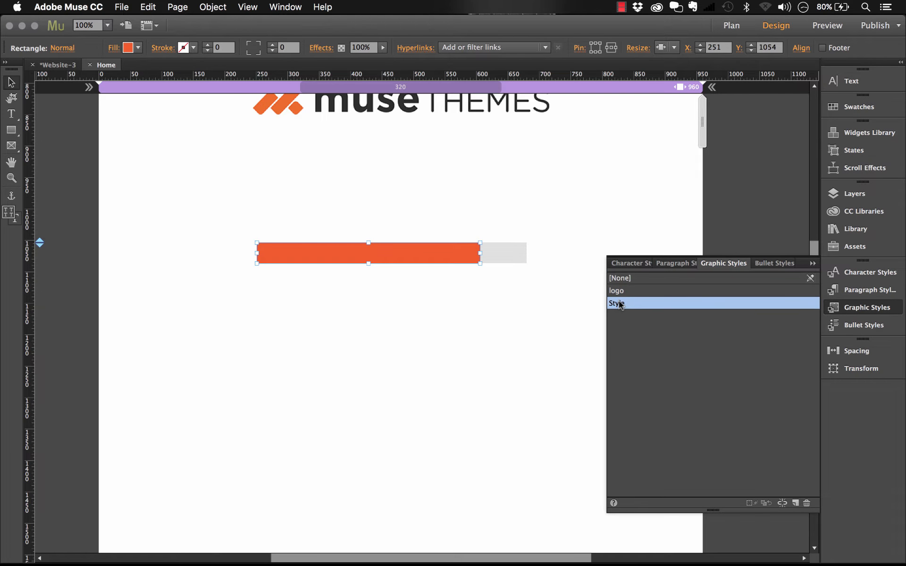
pyautogui.write('b')
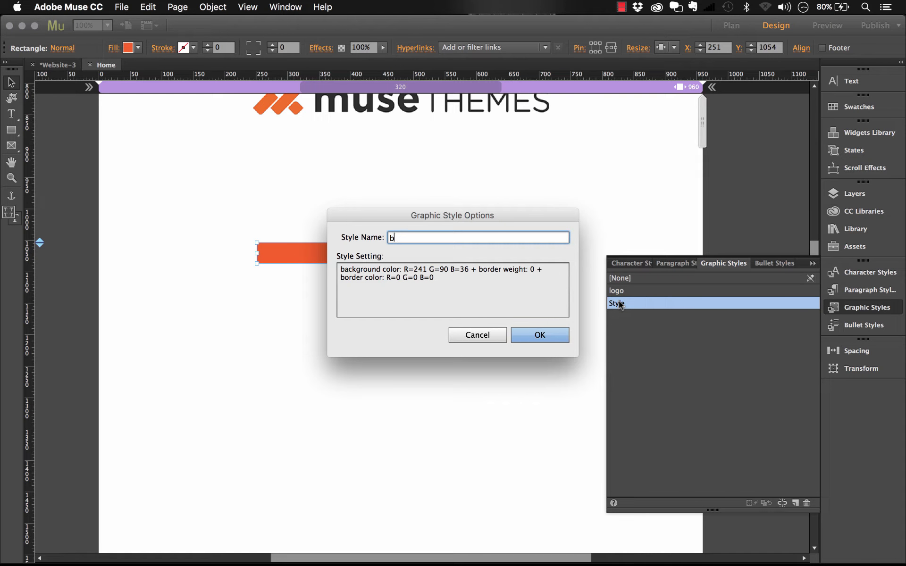
pyautogui.write('ar')
pyautogui.click(535, 337)
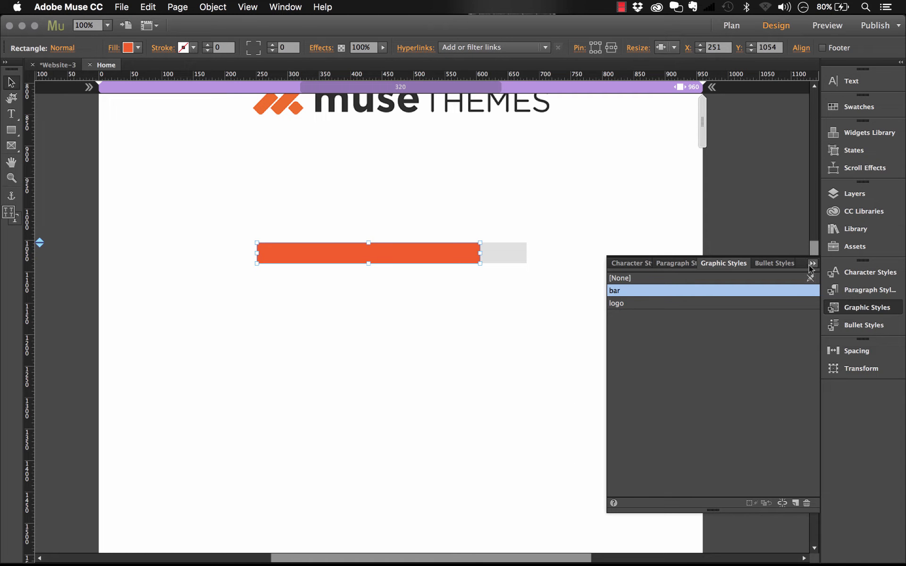
pyautogui.click(812, 265)
# - Copy the OnLoad Animator widget from the top of the page and paste it just above and left of the progress bar
pyautogui.scroll(10, 605, 282)
pyautogui.scroll(2, 604, 283)
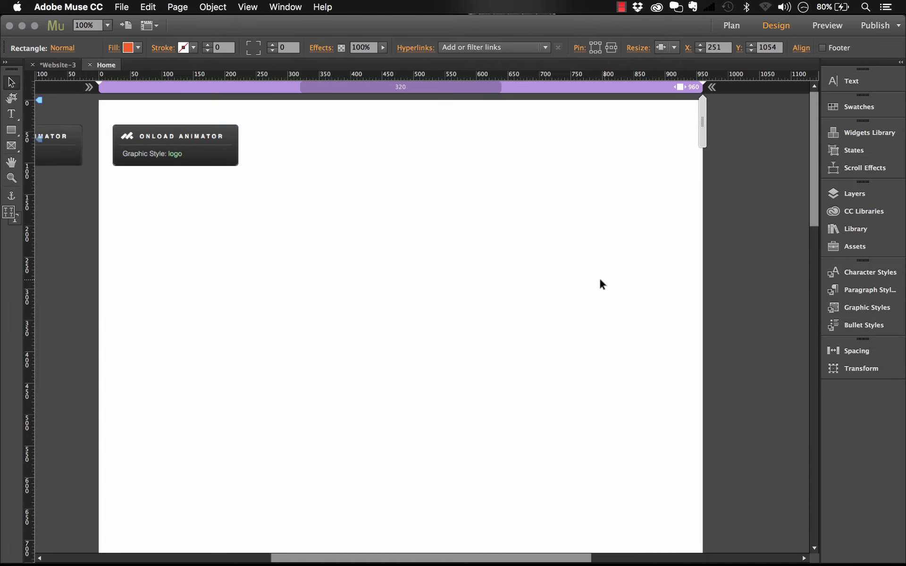
pyautogui.click(190, 139)
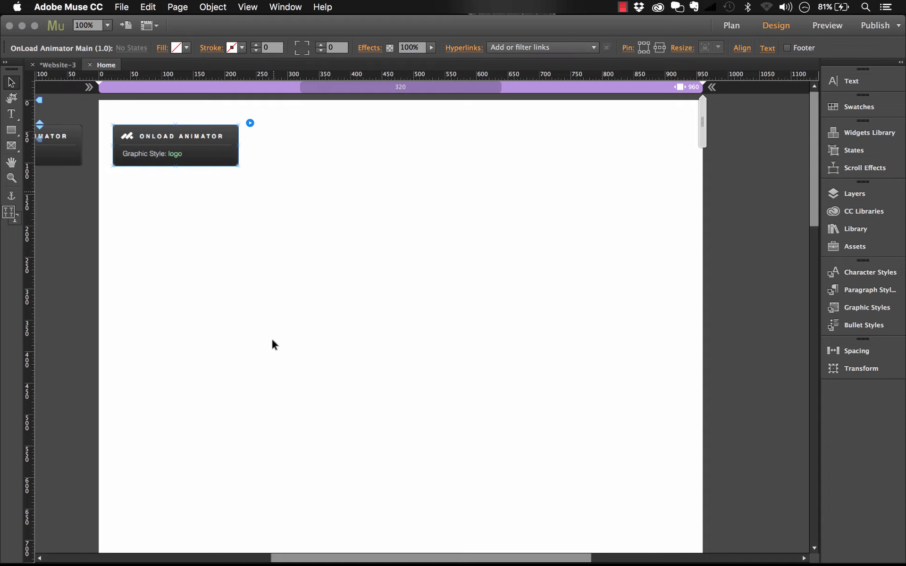
pyautogui.scroll(-10, 272, 345)
pyautogui.click(373, 412)
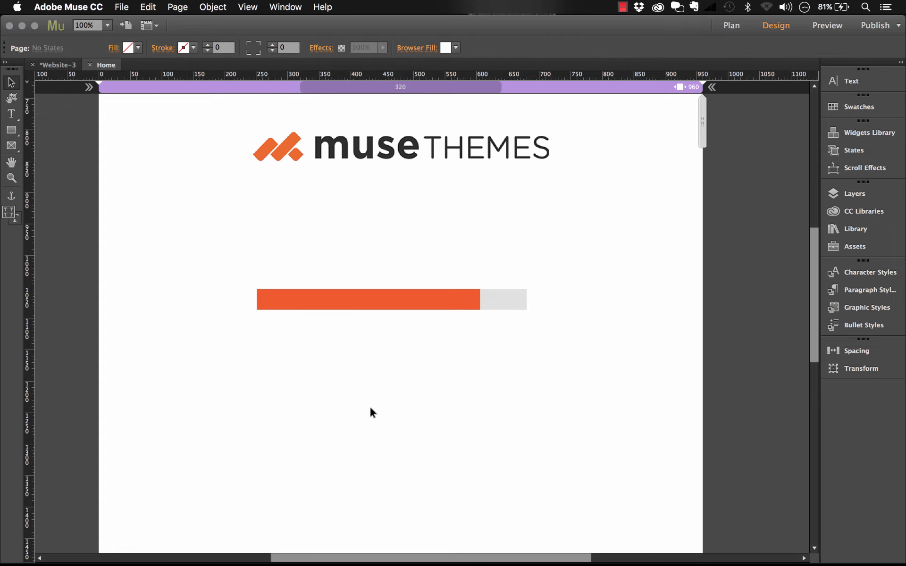
pyautogui.press('super+v')
pyautogui.moveTo(417, 308); pyautogui.dragTo(198, 226)
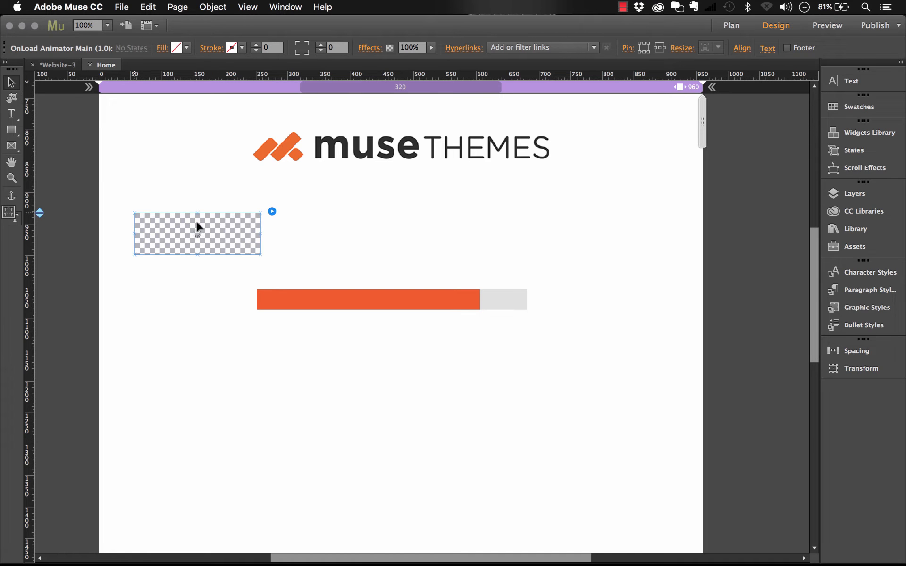
# - Move the logo image up the page to about X 230, Y 449, away from the progress bar
pyautogui.scroll(3, 486, 190)
pyautogui.moveTo(485, 187); pyautogui.dragTo(460, 99)
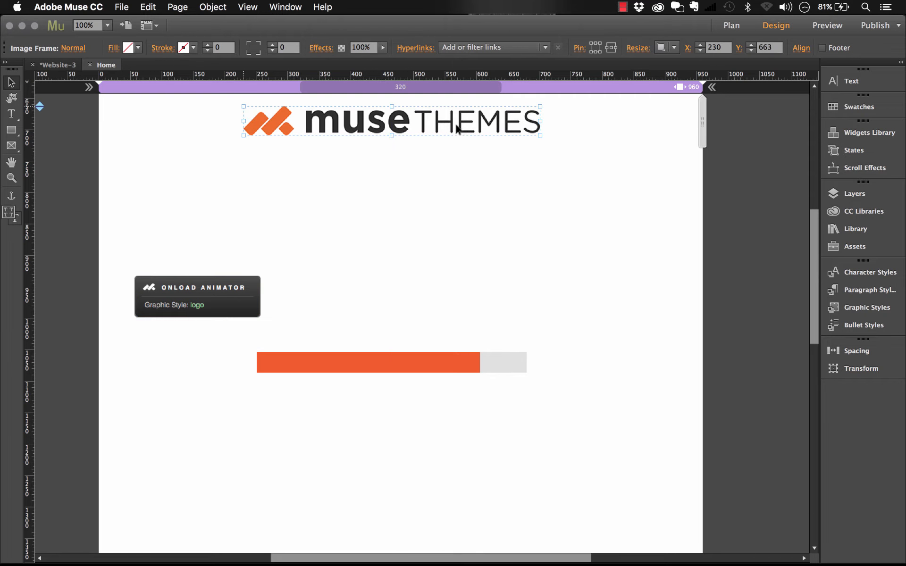
pyautogui.scroll(6, 451, 207)
pyautogui.moveTo(451, 276); pyautogui.dragTo(451, 159)
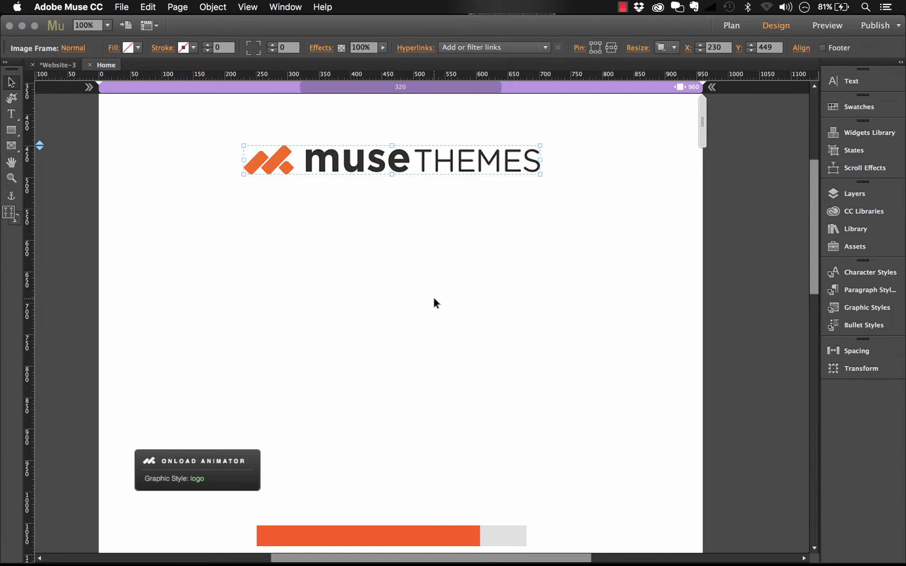
# - Set the graphic style of the pasted OnLoad Animator widget near the progress bar to bar
pyautogui.scroll(-10, 433, 302)
pyautogui.scroll(2, 433, 302)
pyautogui.scroll(5, 434, 303)
pyautogui.click(434, 303)
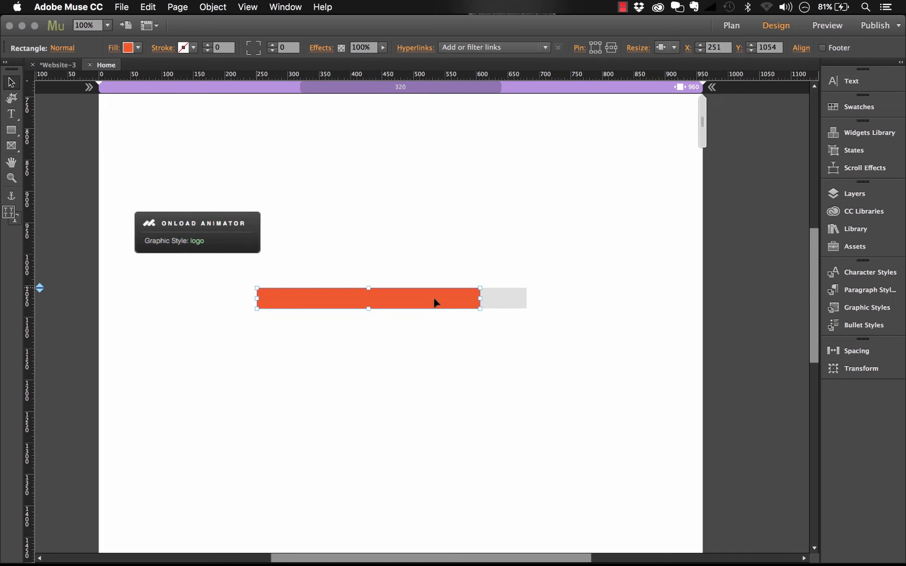
pyautogui.click(236, 230)
pyautogui.click(273, 211)
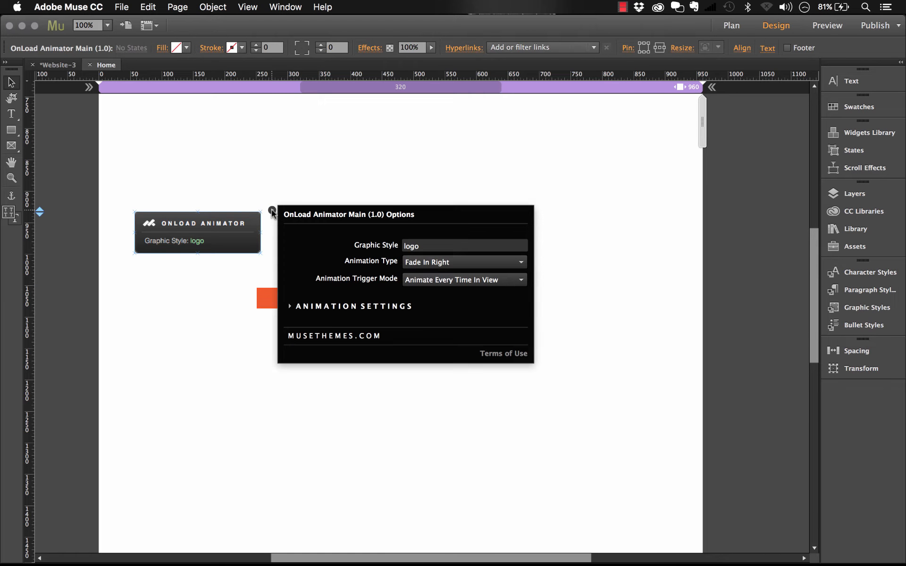
pyautogui.doubleClick(441, 246)
pyautogui.write('bar')
pyautogui.press('Return')
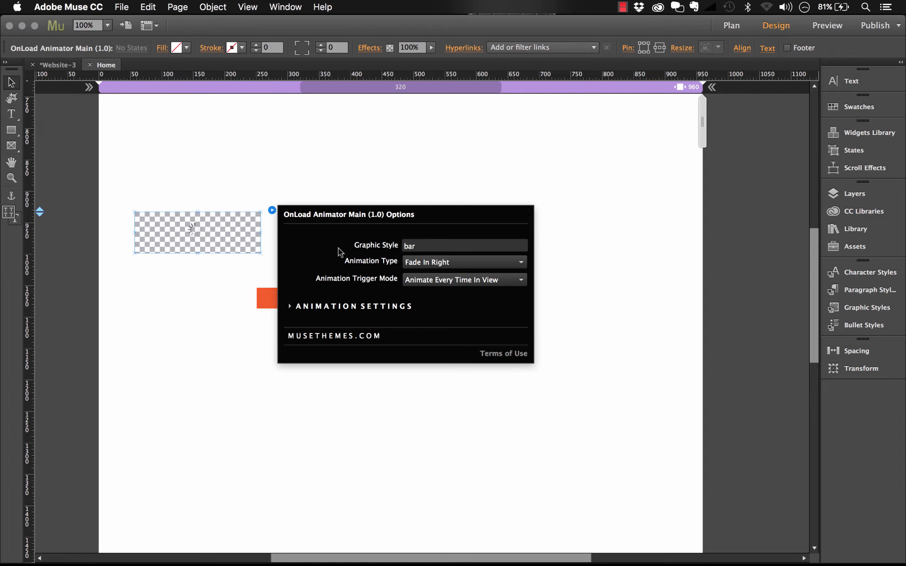
# - Set the bar widget's animation type to Fade In Left and review its delay and duration settings
pyautogui.click(448, 263)
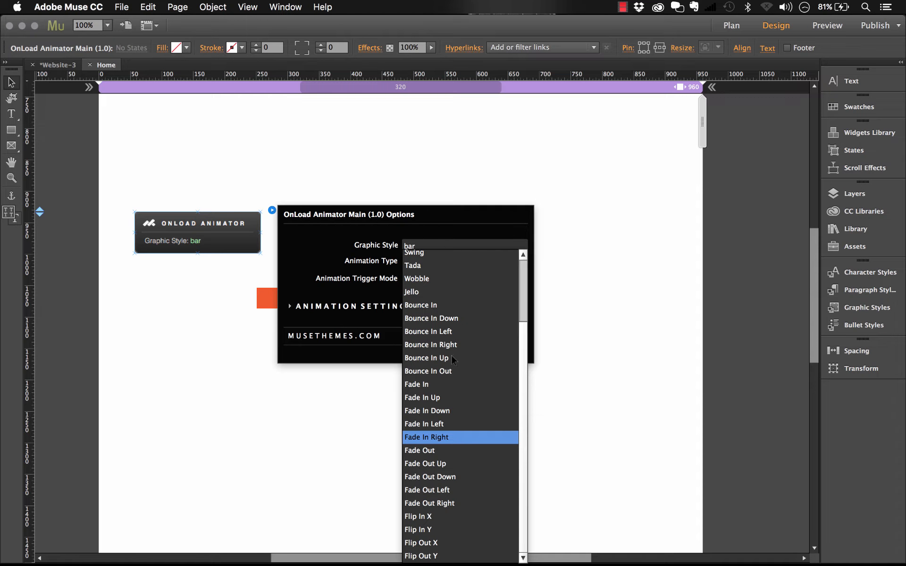
pyautogui.scroll(3, 452, 357)
pyautogui.scroll(-3, 451, 355)
pyautogui.click(424, 424)
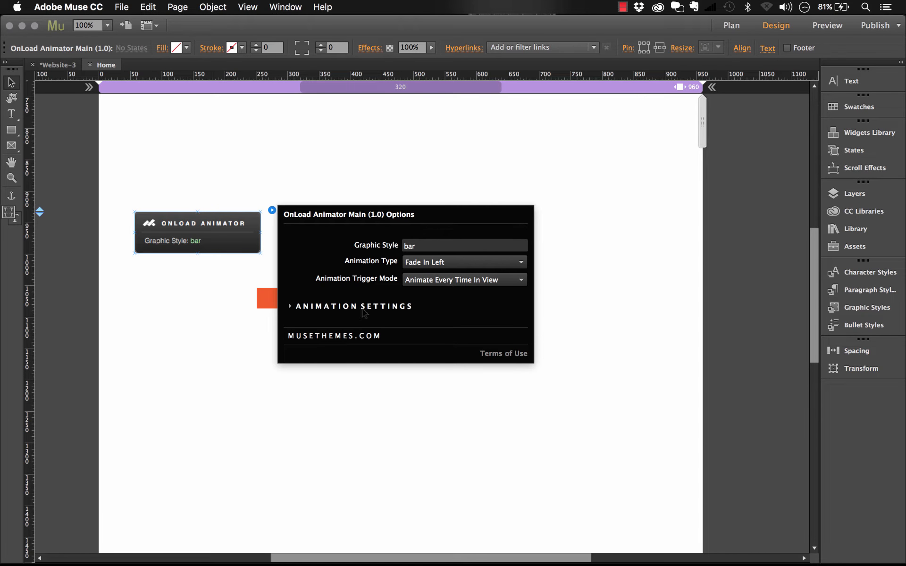
pyautogui.click(332, 308)
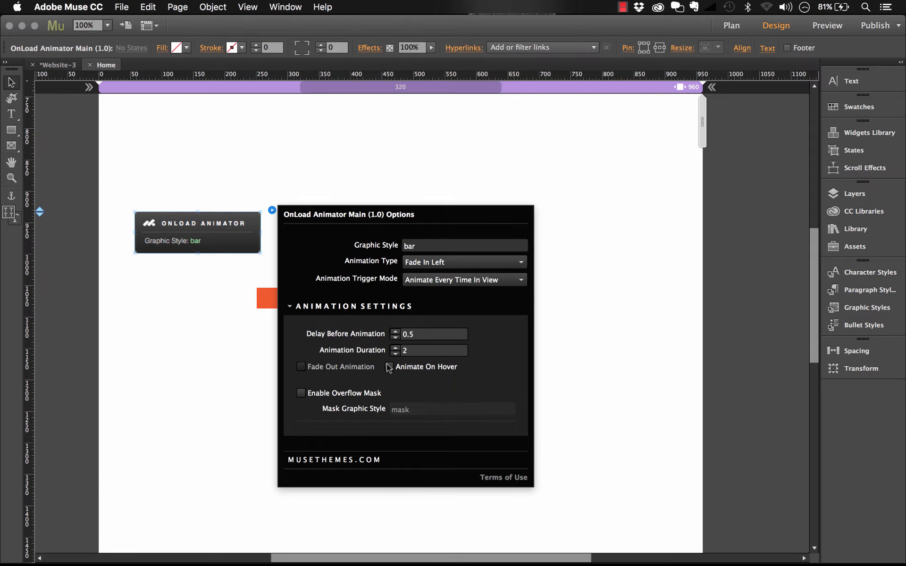
pyautogui.click(183, 339)
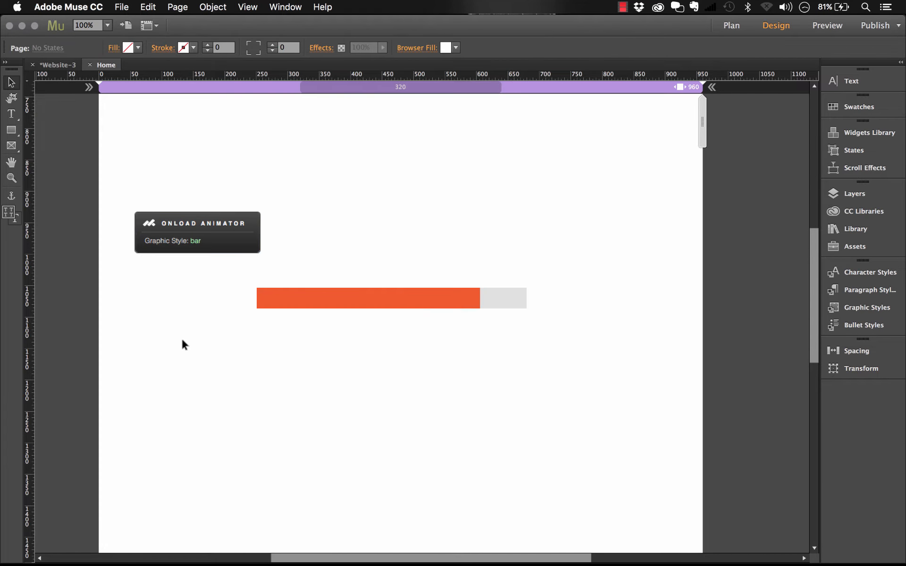
# - Preview the page in the browser and check the animation of the progress bar
pyautogui.click(120, 8)
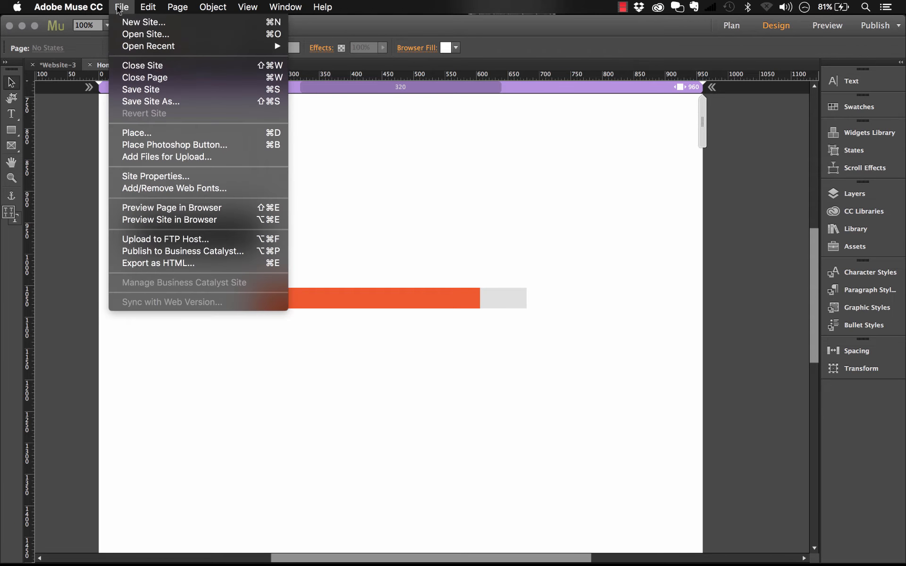
pyautogui.click(206, 207)
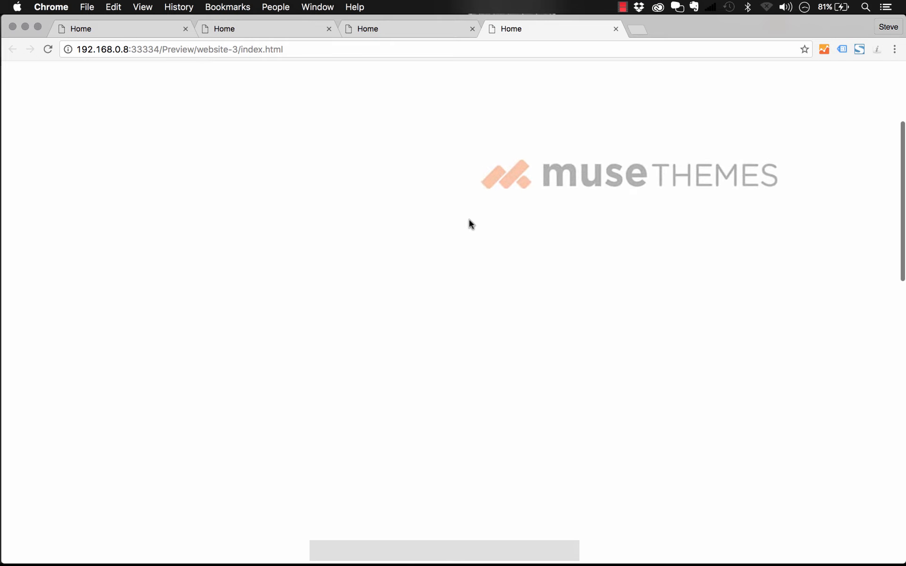
pyautogui.scroll(-5, 469, 219)
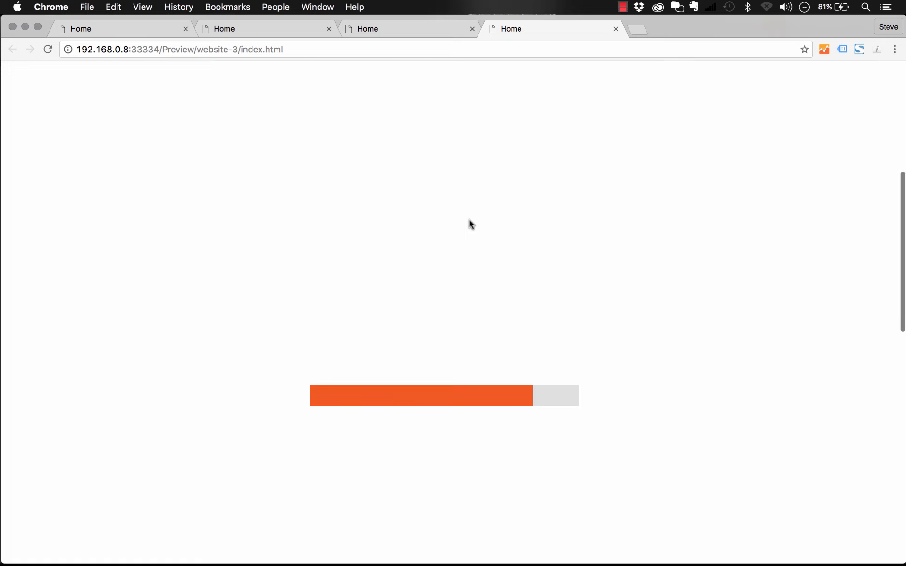
pyautogui.scroll(-5, 469, 219)
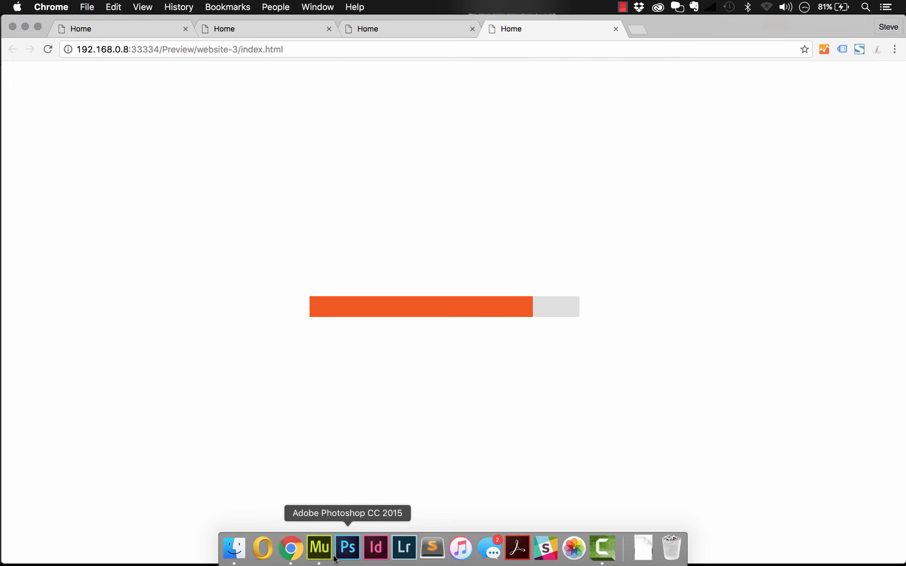
# - Return to Adobe Muse and enable the overflow mask with the graphic style mask in the bar widget's animation settings
pyautogui.click(320, 558)
pyautogui.click(236, 233)
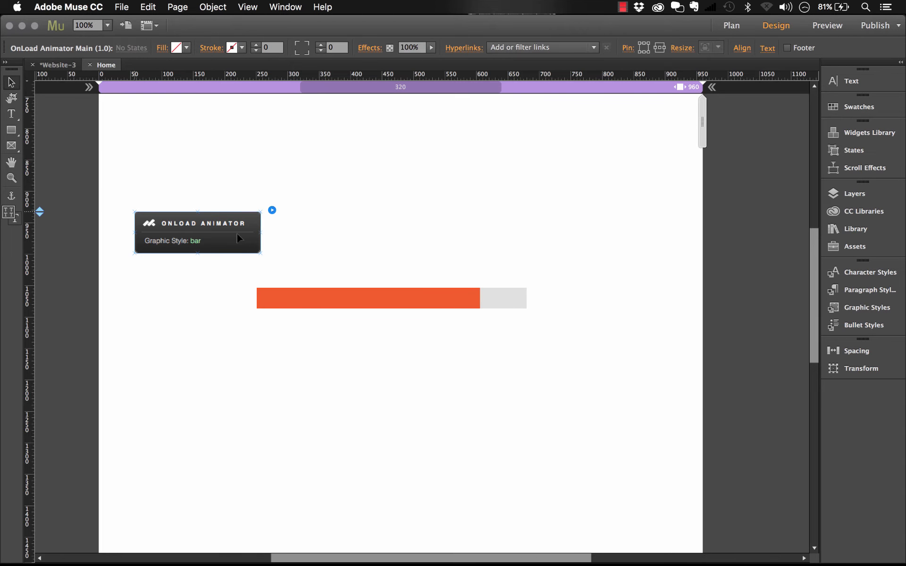
pyautogui.click(273, 210)
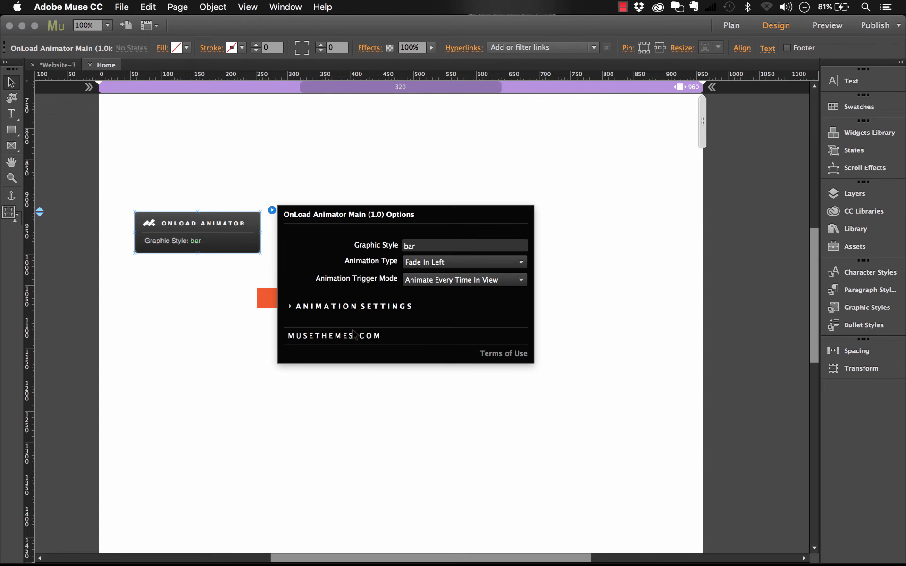
pyautogui.click(332, 311)
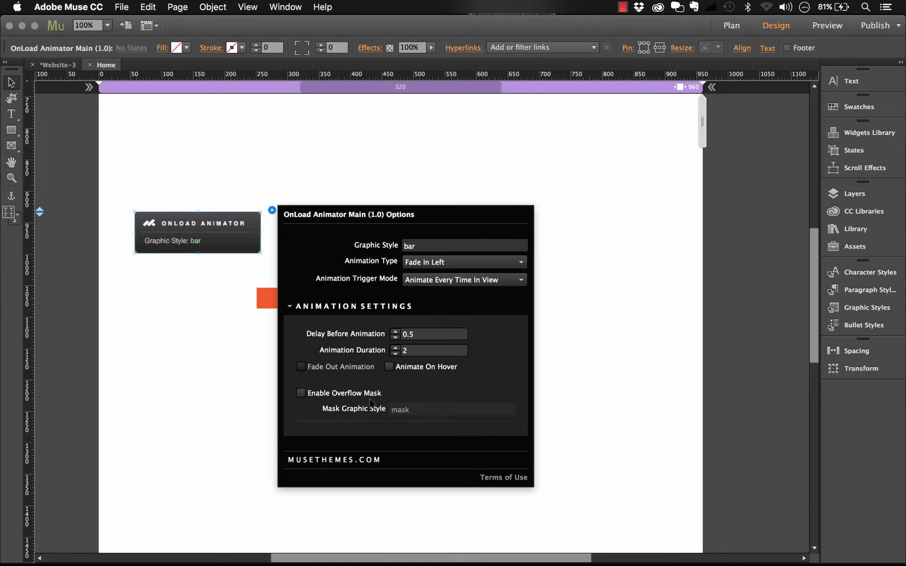
pyautogui.click(302, 394)
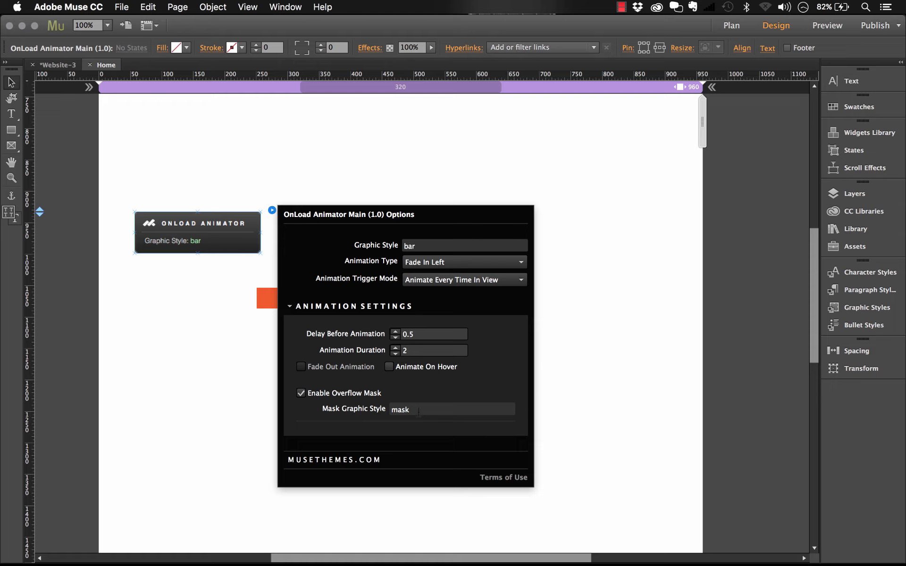
pyautogui.click(618, 341)
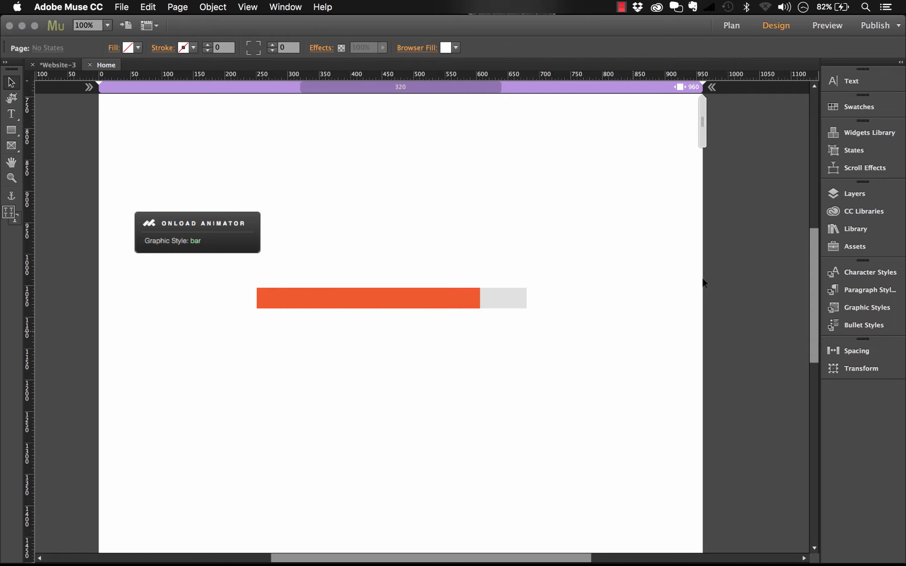
# - Place a State Button widget from the widgets library above the progress bar, at about X 359, Y 834
pyautogui.click(860, 131)
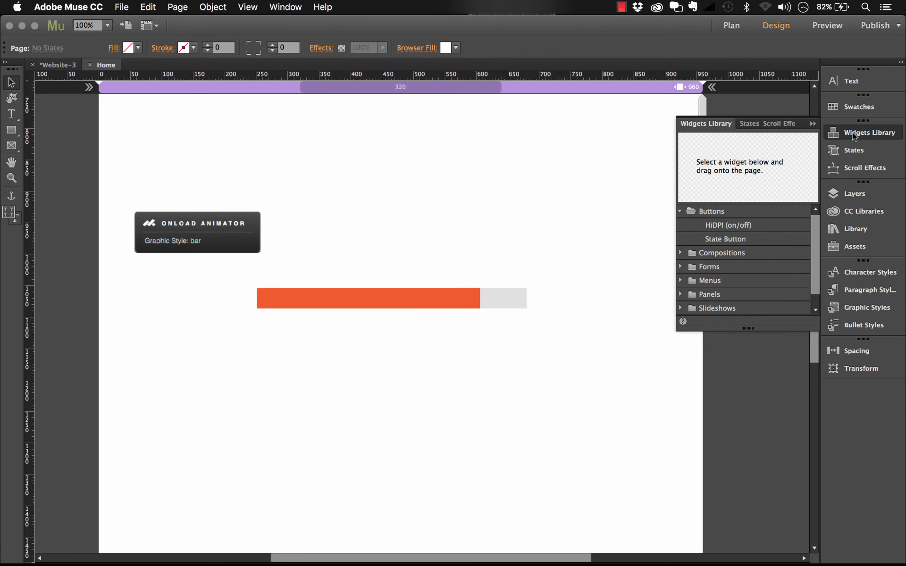
pyautogui.click(718, 210)
pyautogui.click(727, 239)
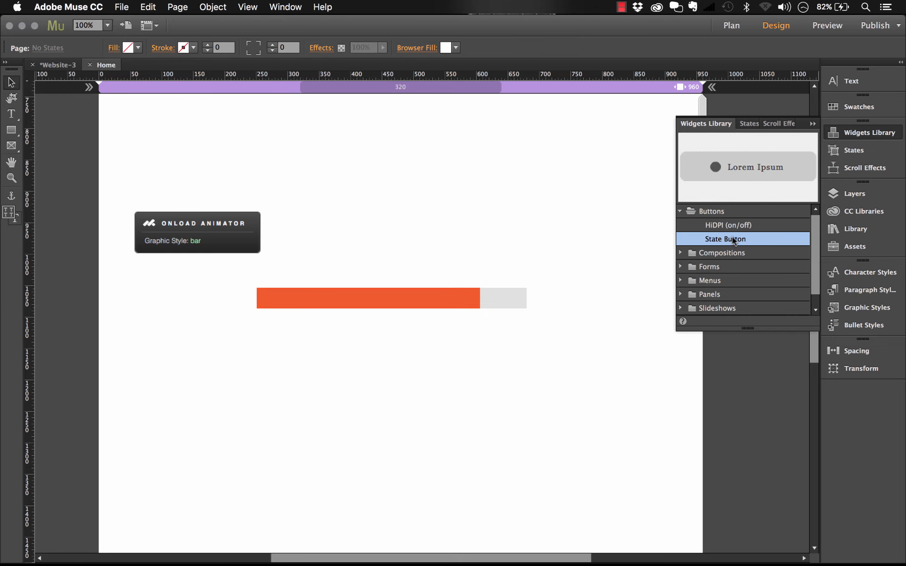
pyautogui.moveTo(752, 236); pyautogui.dragTo(325, 149)
pyautogui.click(813, 123)
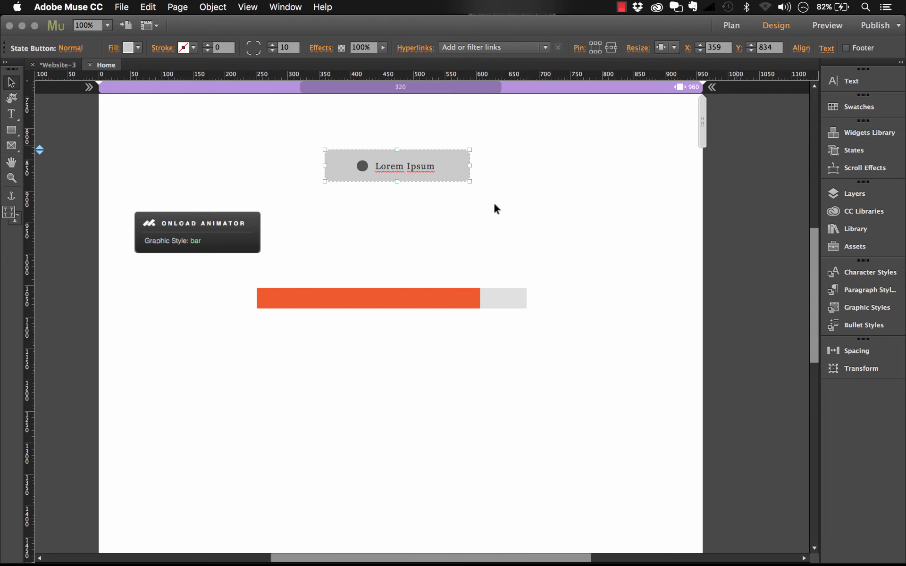
# - Clear all styling and the widget contents from the state button
pyautogui.rightClick(457, 172)
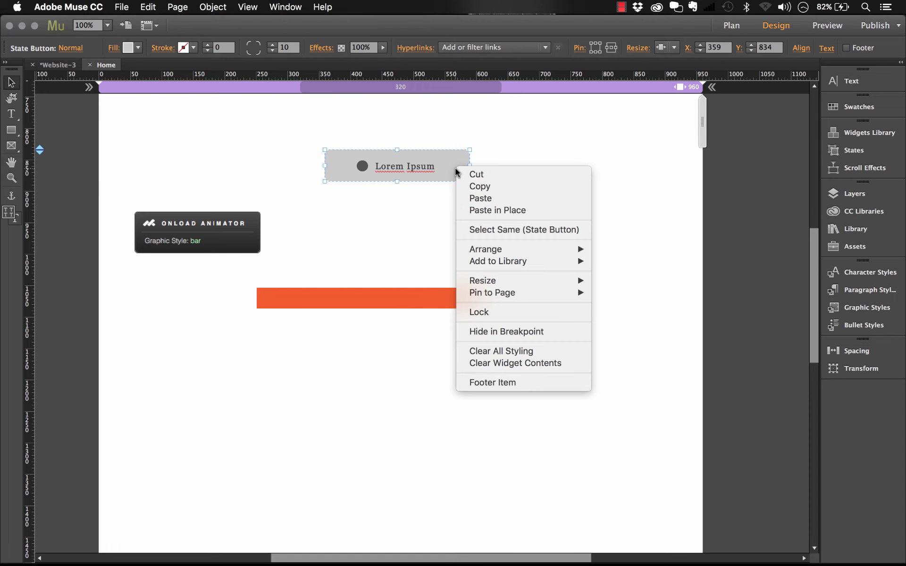
pyautogui.click(522, 352)
pyautogui.rightClick(442, 169)
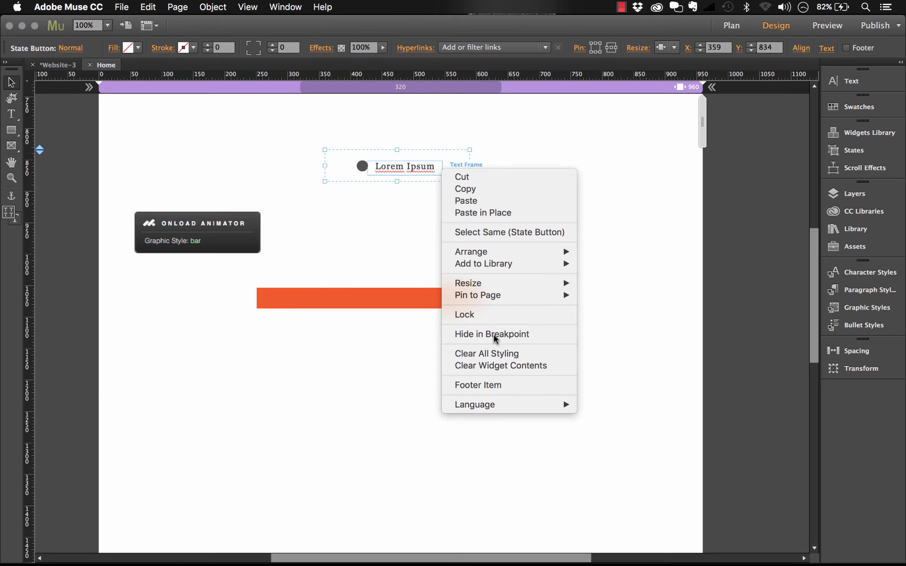
pyautogui.click(501, 369)
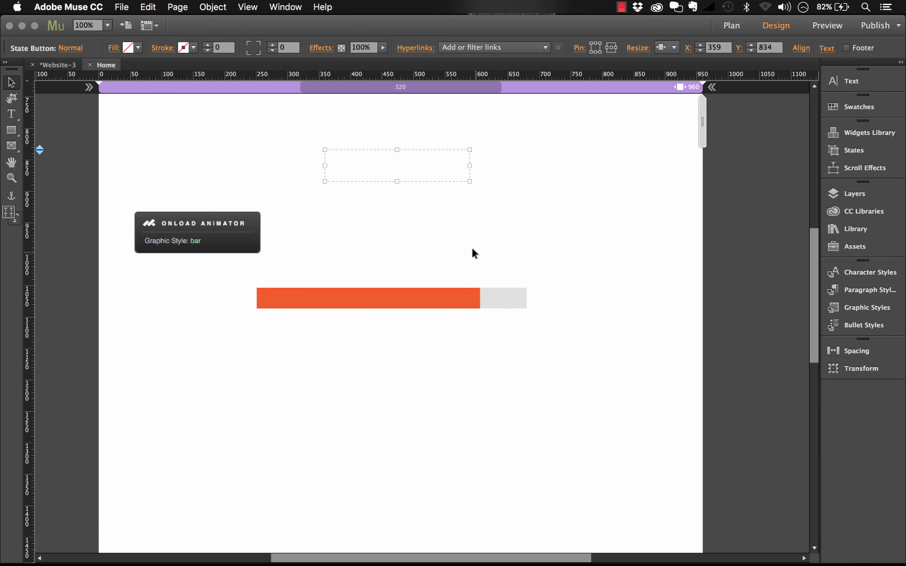
# - Resize the empty state button to the full width of the progress bar and give it a new graphic style named mask
pyautogui.moveTo(428, 166); pyautogui.dragTo(505, 170)
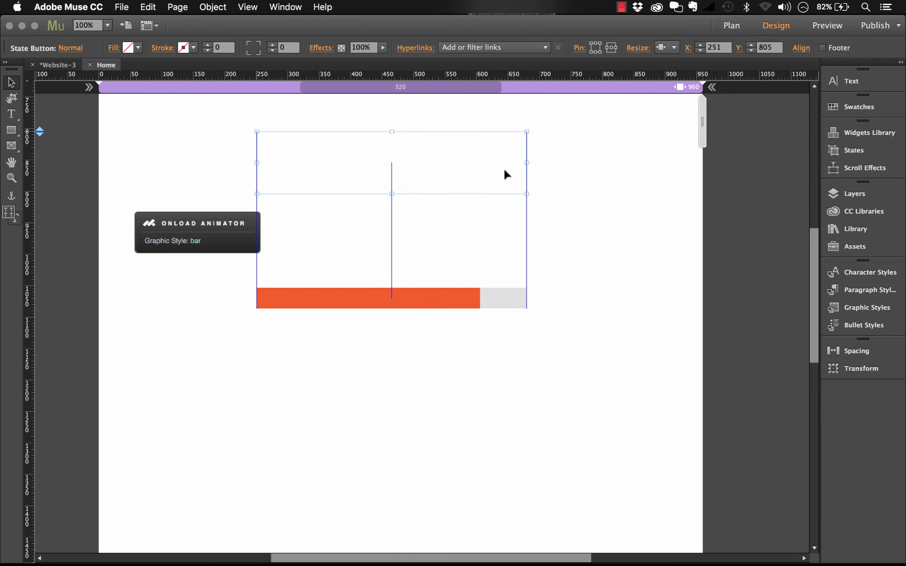
pyautogui.click(867, 307)
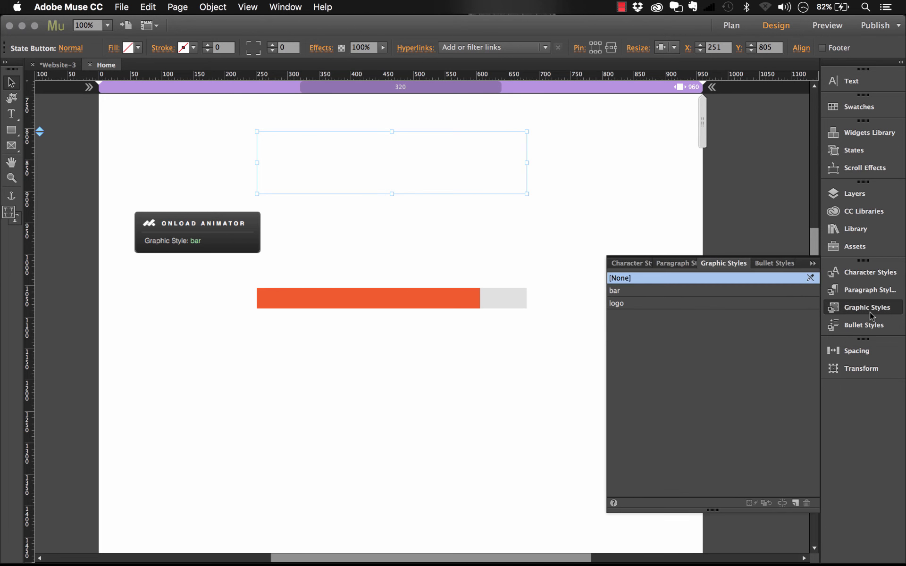
pyautogui.click(795, 503)
pyautogui.click(614, 316)
pyautogui.doubleClick(614, 316)
pyautogui.write('m')
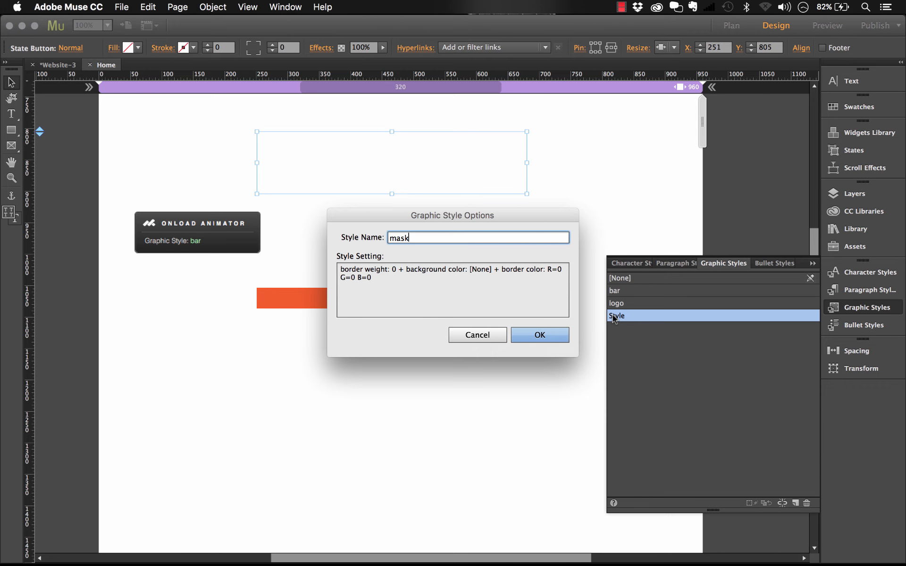
pyautogui.write('ask')
pyautogui.click(541, 336)
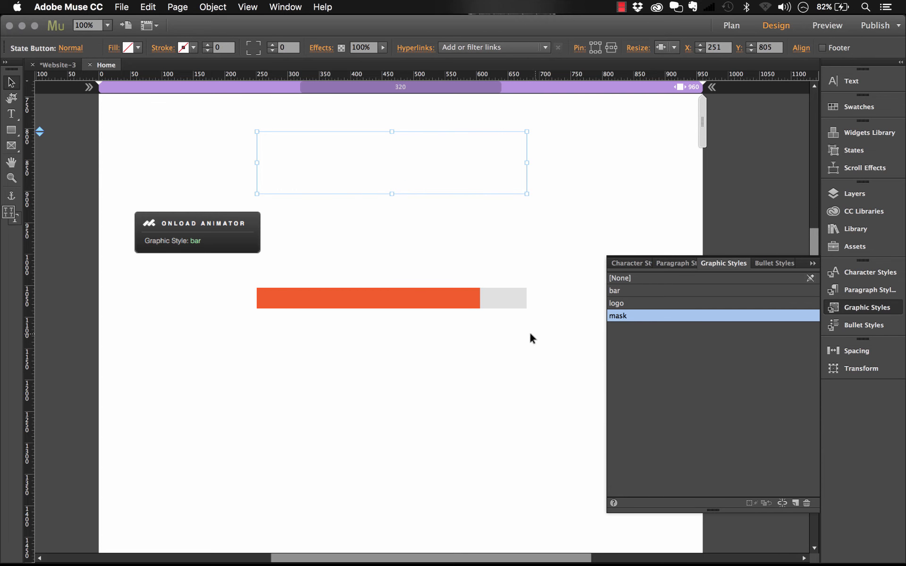
# - Move the state button over to the progress bar and place the orange and grey bar rectangles inside it
pyautogui.moveTo(455, 220); pyautogui.dragTo(437, 337)
pyautogui.click(451, 357)
pyautogui.click(450, 309)
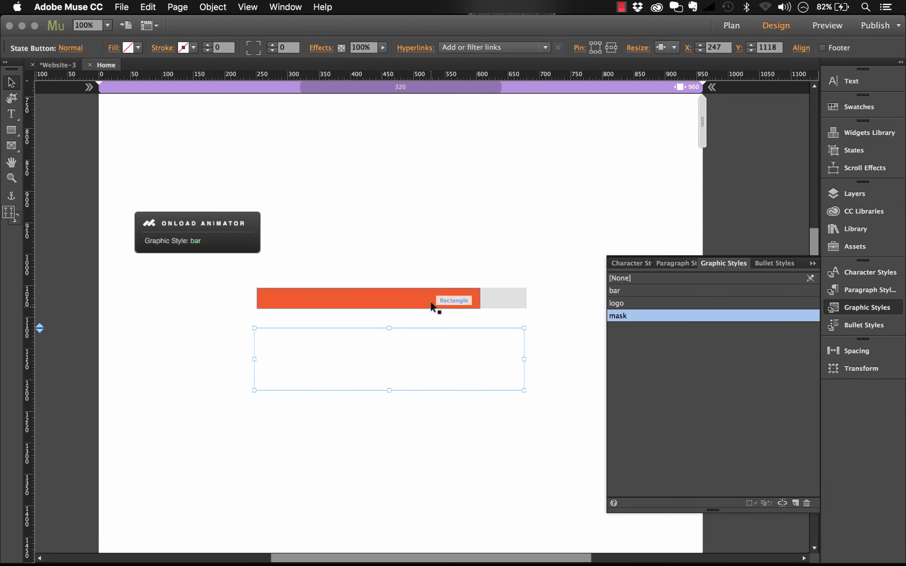
pyautogui.moveTo(492, 271); pyautogui.dragTo(458, 303)
pyautogui.click(486, 271)
pyautogui.click(472, 336)
pyautogui.click(488, 164)
# - Review the bar widget's animation settings, including the overflow mask's graphic style
pyautogui.click(260, 224)
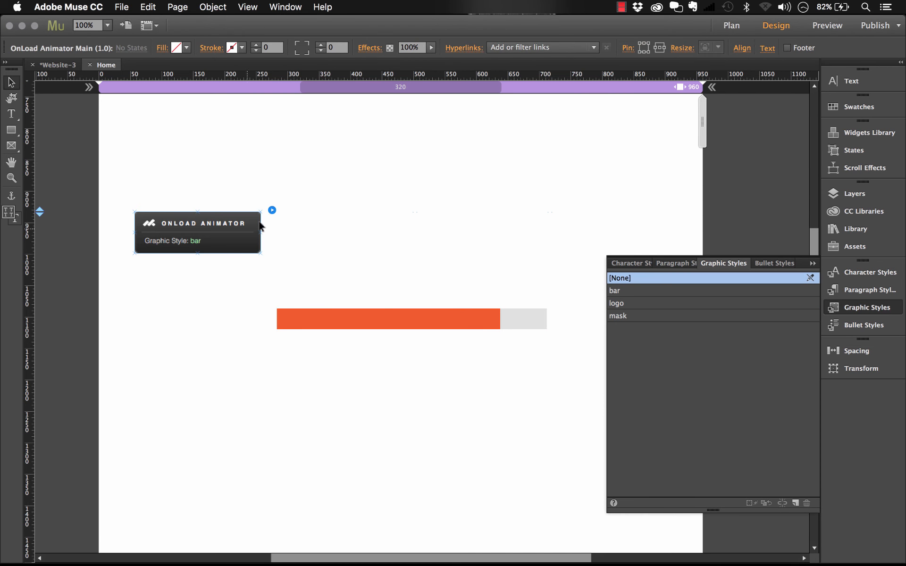
pyautogui.click(273, 210)
pyautogui.click(338, 308)
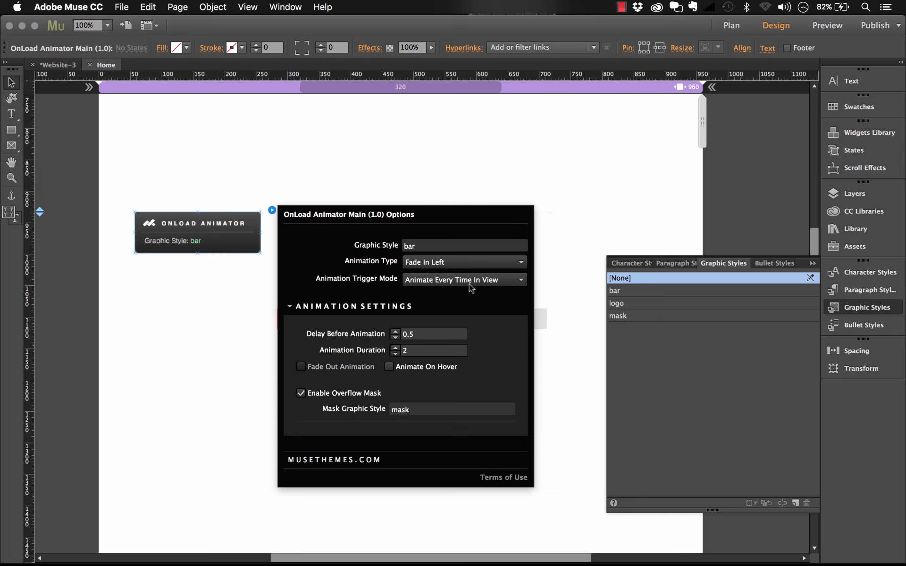
pyautogui.click(498, 157)
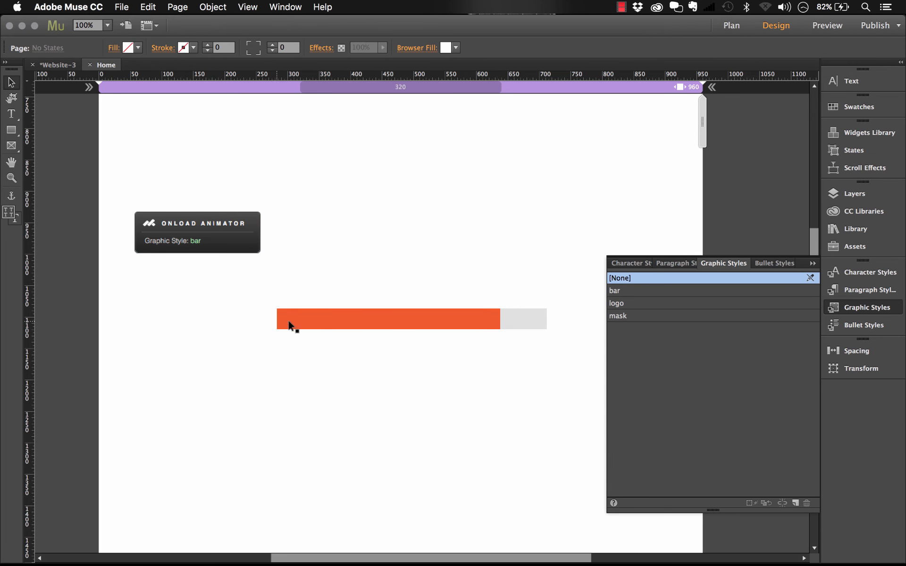
# - Delete the MuseThemes logo from the upper part of the page
pyautogui.scroll(5, 415, 272)
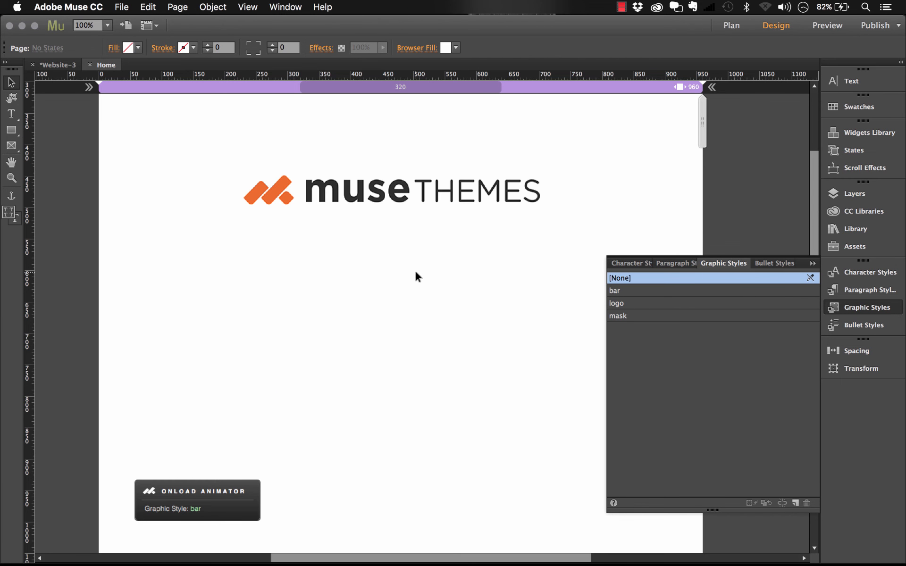
pyautogui.moveTo(416, 273); pyautogui.dragTo(345, 146)
pyautogui.press('BackSpace')
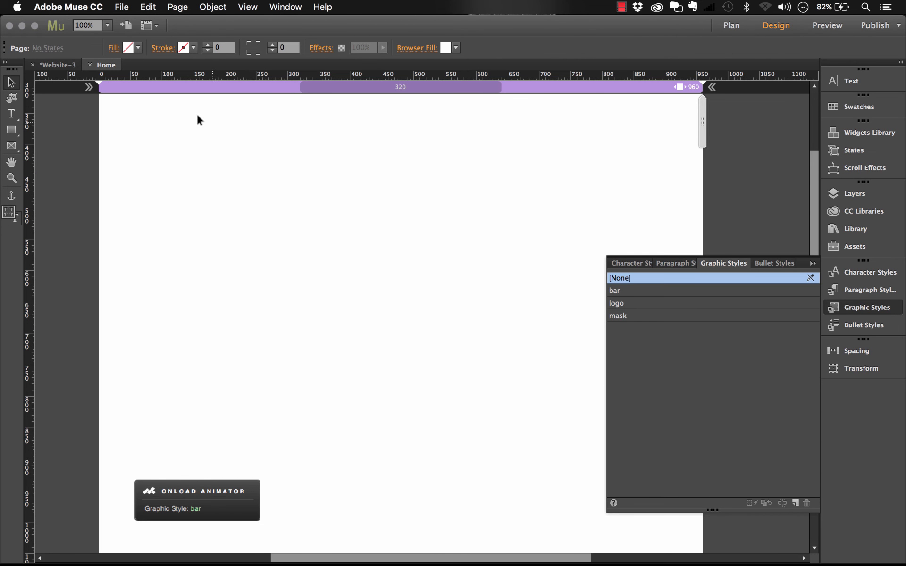
# - Preview the page in the browser to check the masked progress bar animation, and return to Adobe Muse
pyautogui.click(122, 7)
pyautogui.click(189, 207)
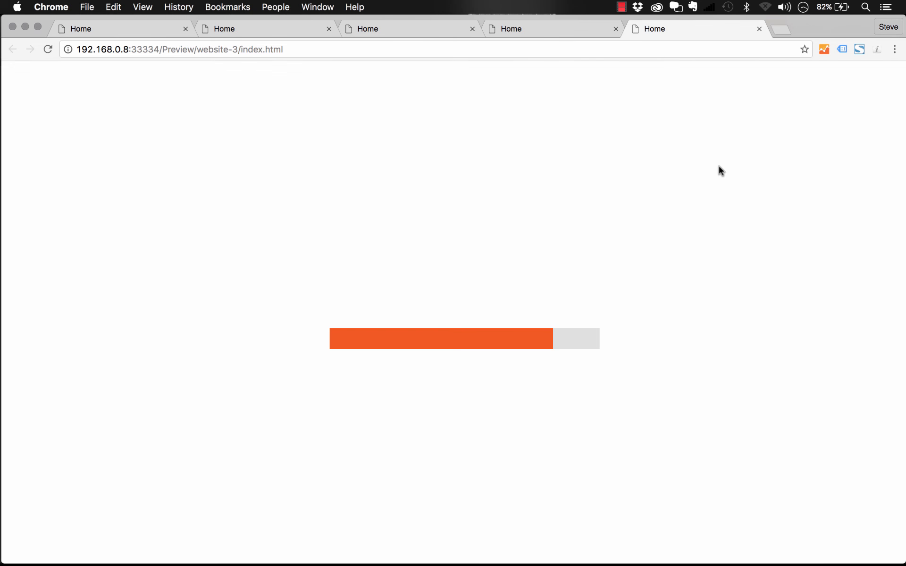
pyautogui.click(325, 554)
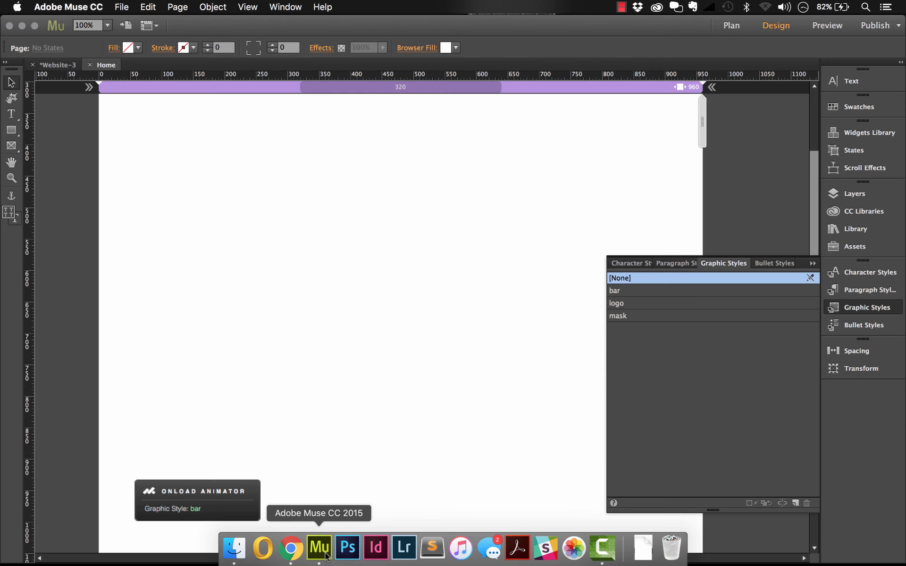
# - Set the bar widget's animation trigger mode to Loop Infinitely
pyautogui.scroll(-10, 236, 406)
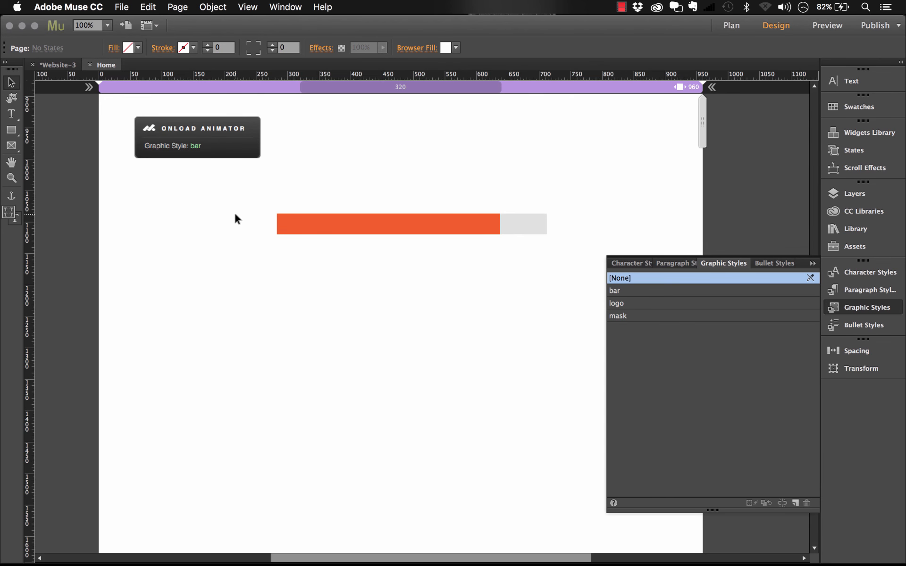
pyautogui.scroll(1, 235, 215)
pyautogui.click(234, 175)
pyautogui.click(272, 146)
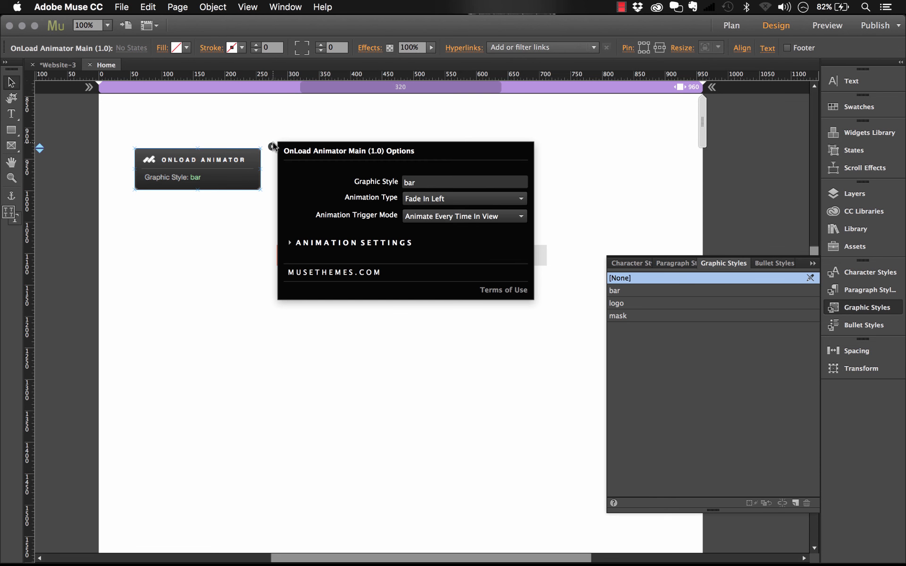
pyautogui.click(372, 243)
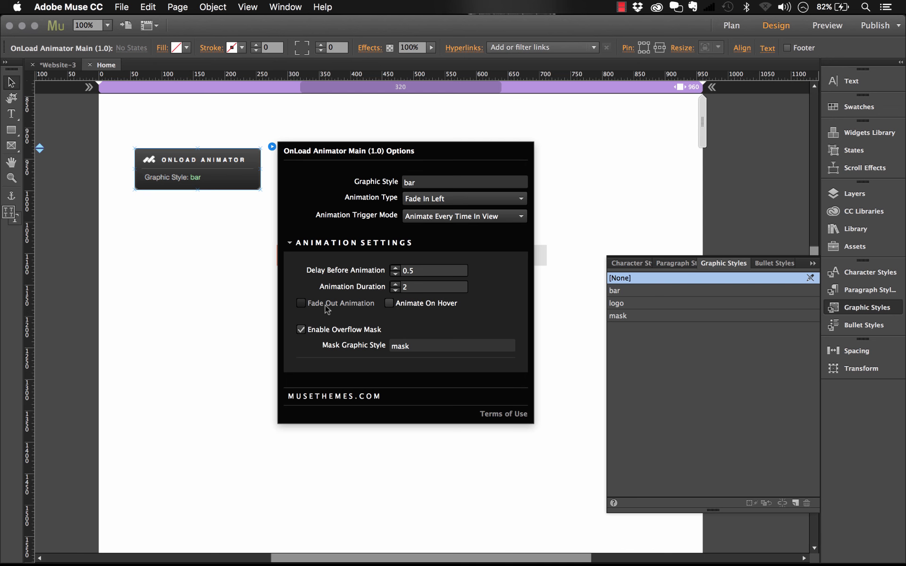
pyautogui.click(441, 217)
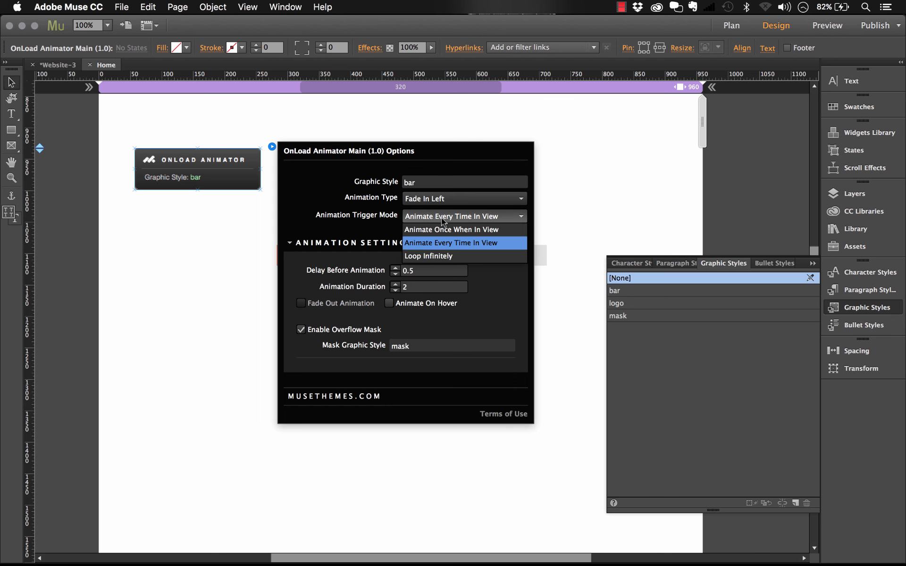
pyautogui.click(432, 255)
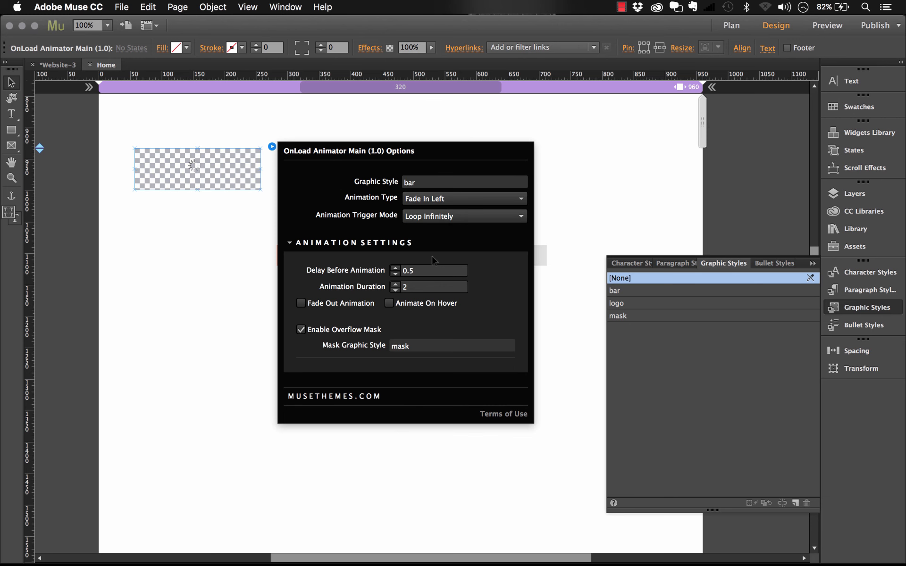